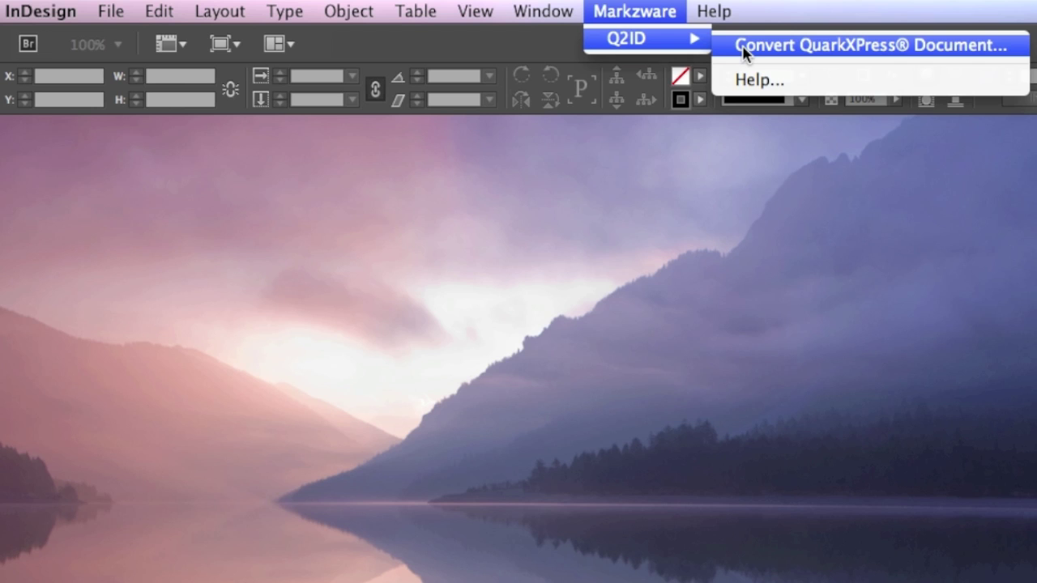
Start converting DR Dinner Left-hand Base 1 8.0.qxp with Markzware's Q2ID converter.
{"action": "left_click", "coordinate": [744, 47]}
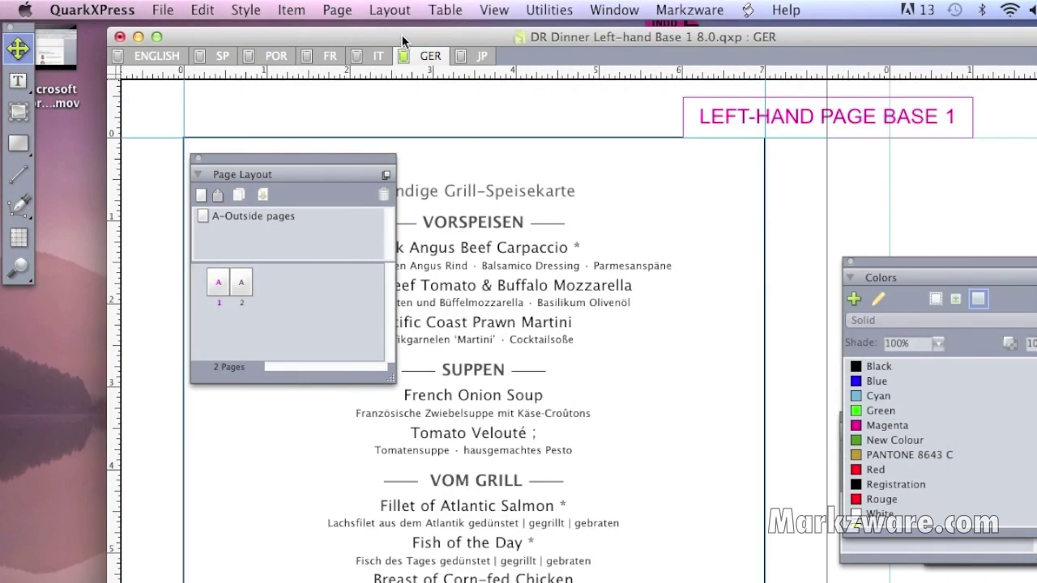
Arrange the windows and browse the ENGLISH, SP and POR language layouts.
{"action": "left_click_drag", "start_coordinate": [402, 35], "coordinate": [313, 31]}
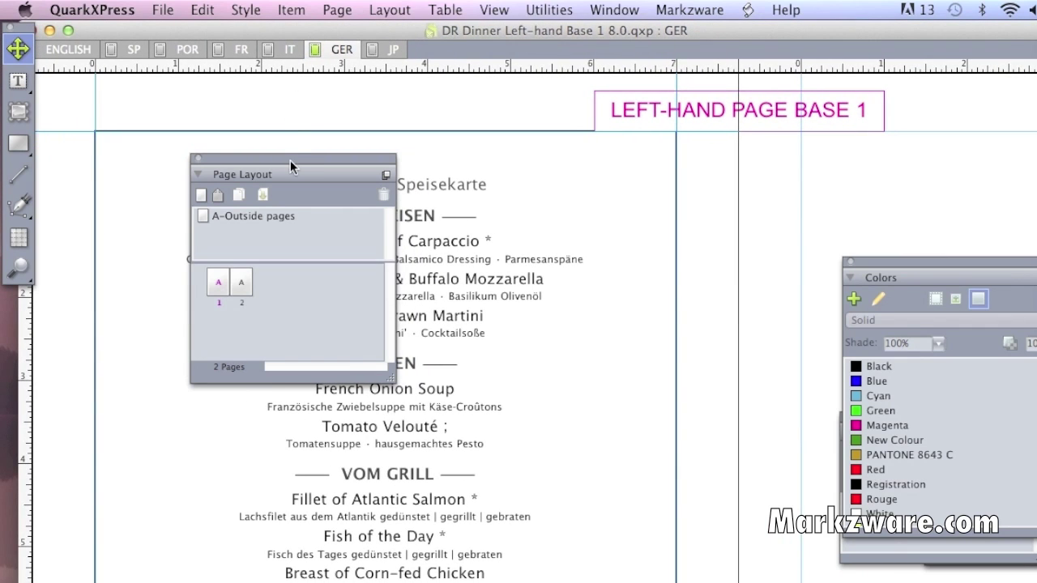
{"action": "left_click_drag", "start_coordinate": [290, 159], "coordinate": [351, 187]}
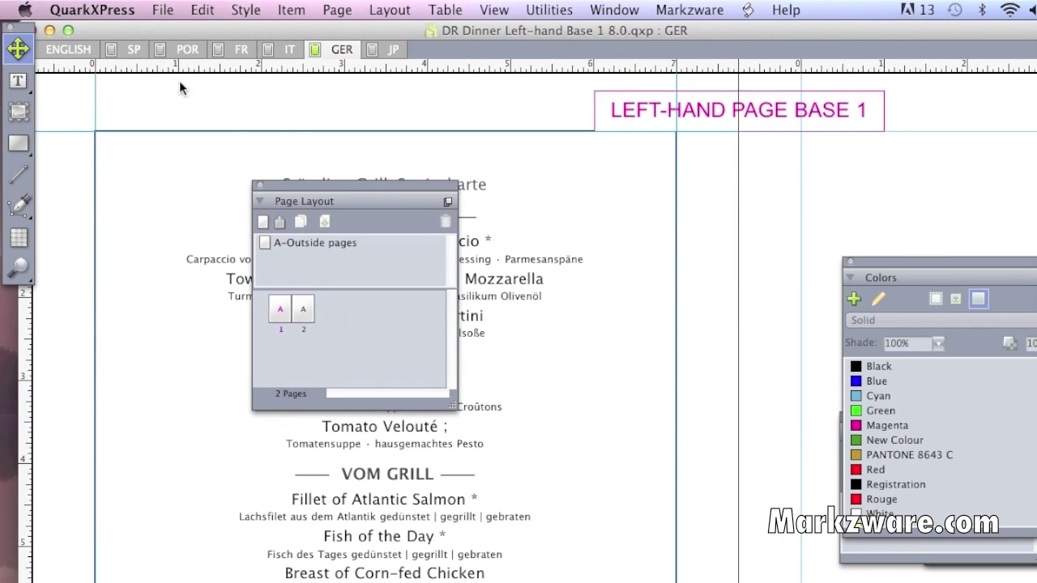
{"action": "left_click", "coordinate": [65, 51]}
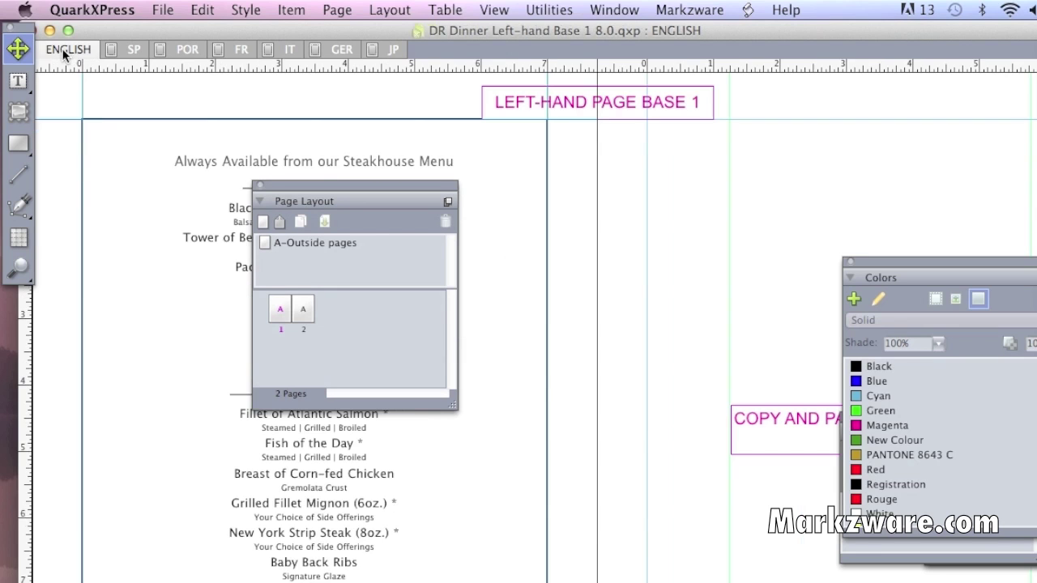
{"action": "left_click", "coordinate": [132, 50]}
{"action": "left_click", "coordinate": [186, 49]}
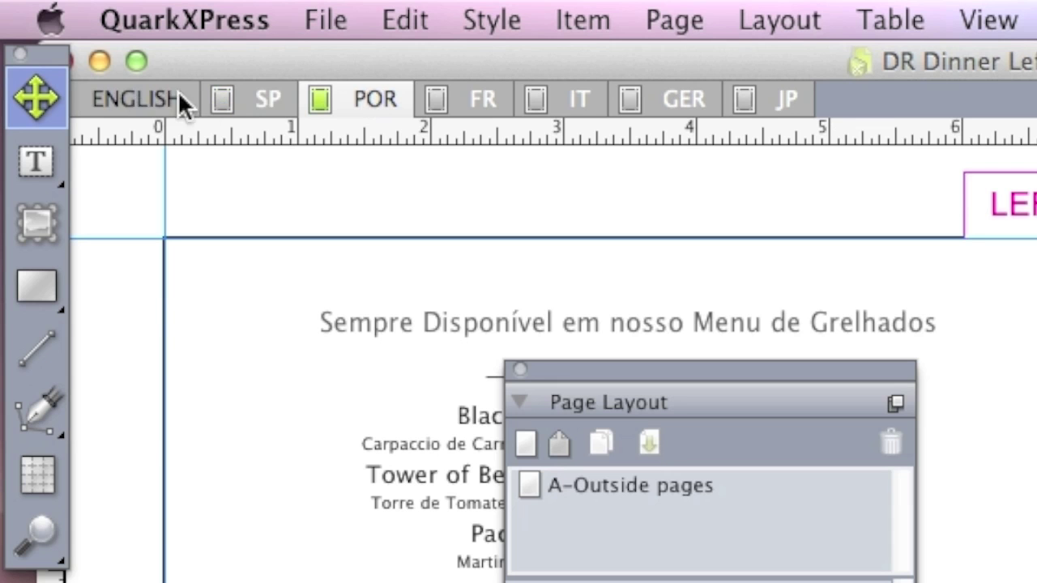
{"action": "left_click", "coordinate": [134, 98]}
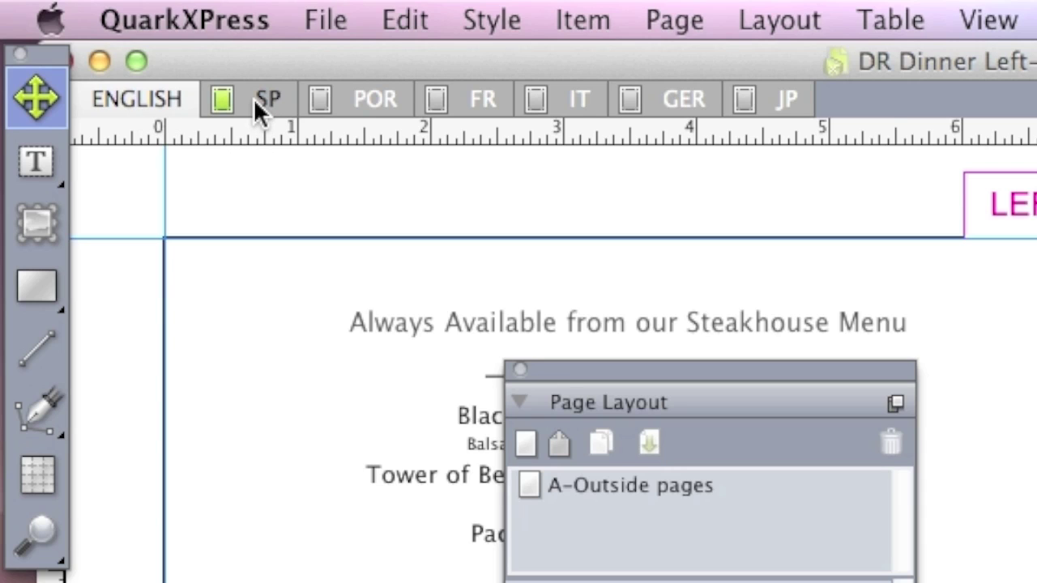
Check the SP and POR layouts again, then close the project without saving.
{"action": "left_click_drag", "start_coordinate": [246, 60], "coordinate": [289, 82]}
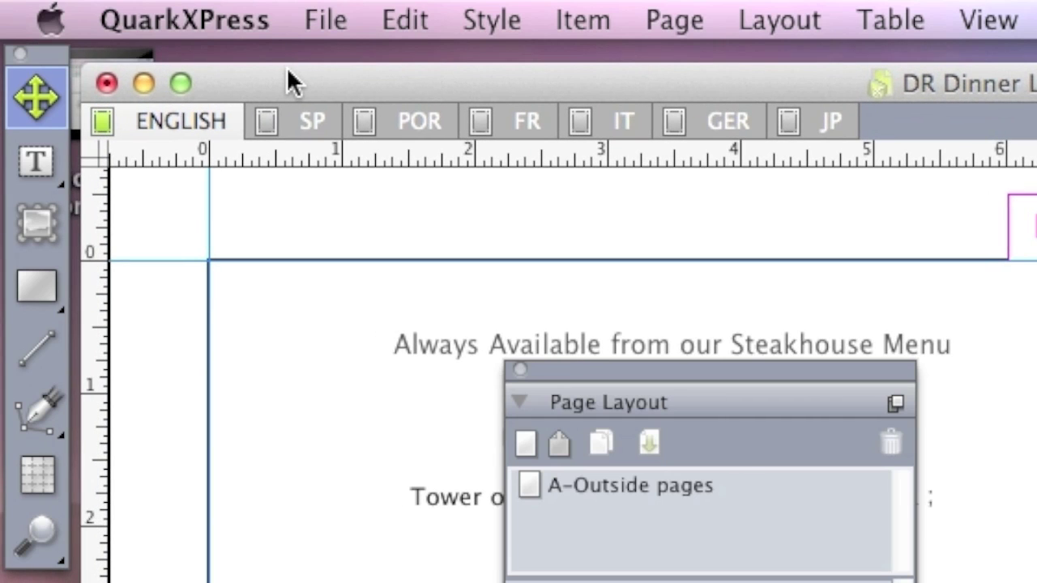
{"action": "left_click", "coordinate": [296, 120]}
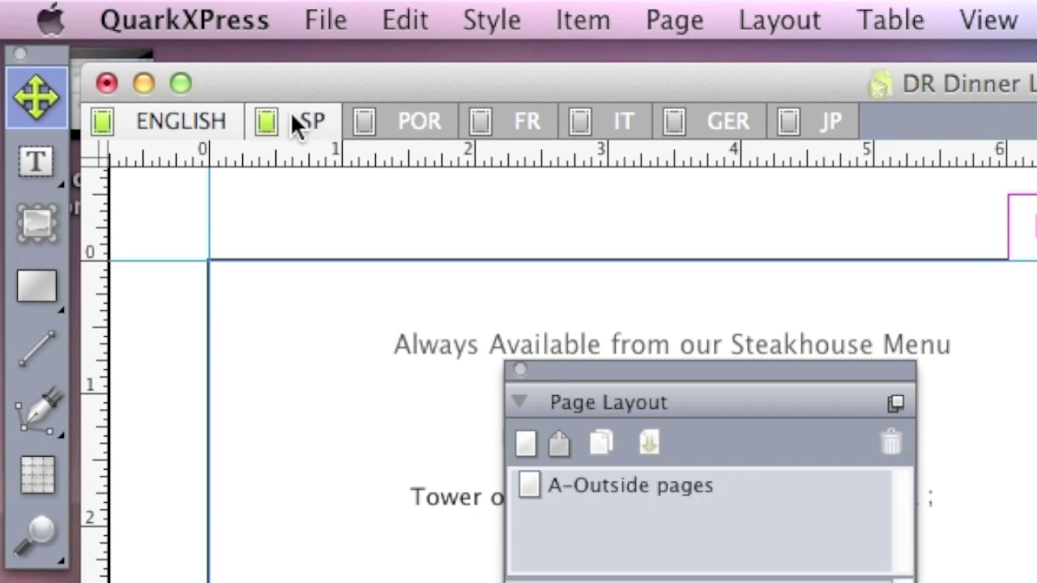
{"action": "left_click", "coordinate": [420, 128]}
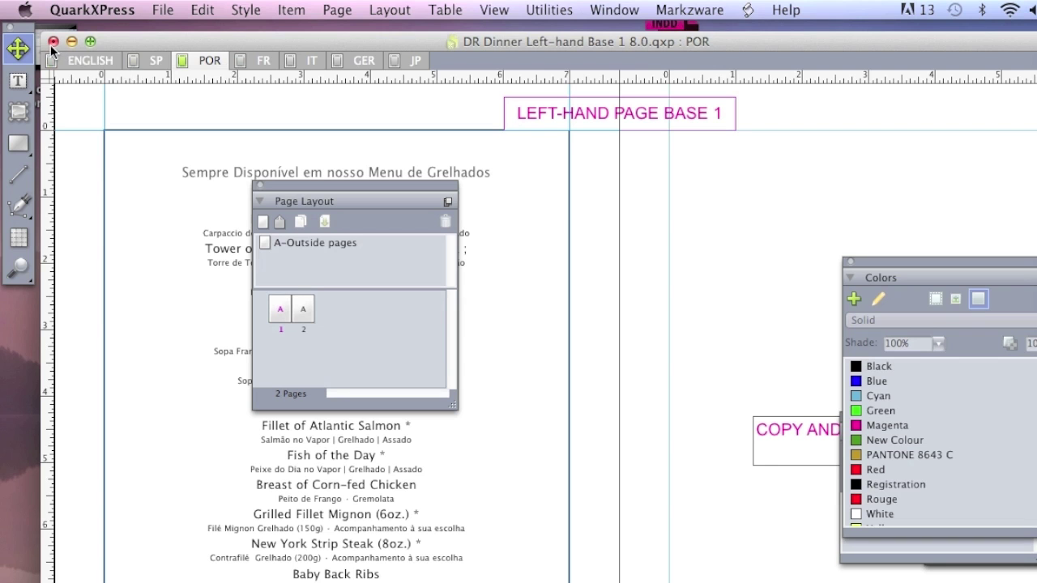
{"action": "left_click", "coordinate": [53, 42]}
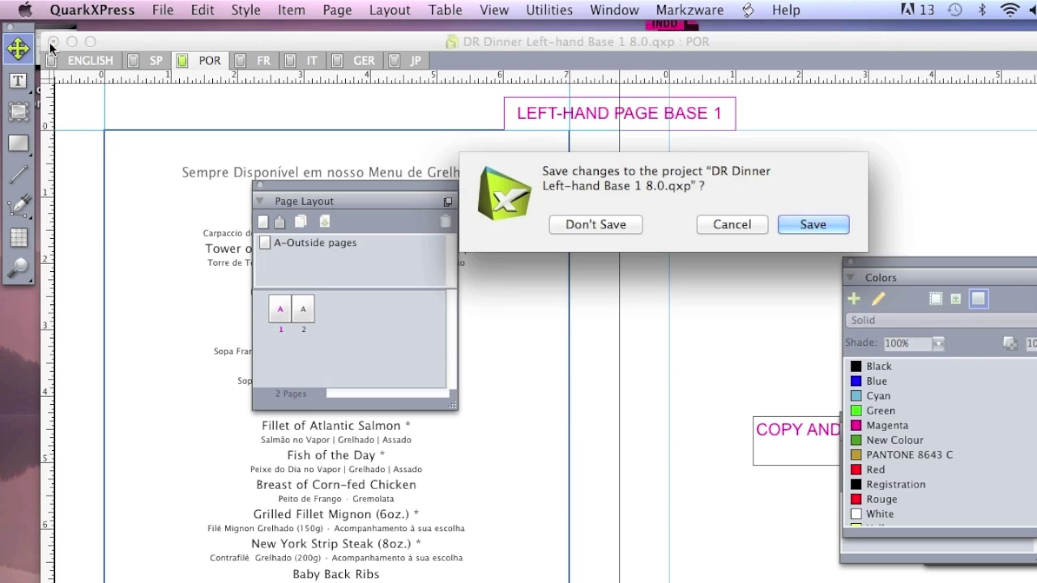
{"action": "left_click", "coordinate": [584, 219]}
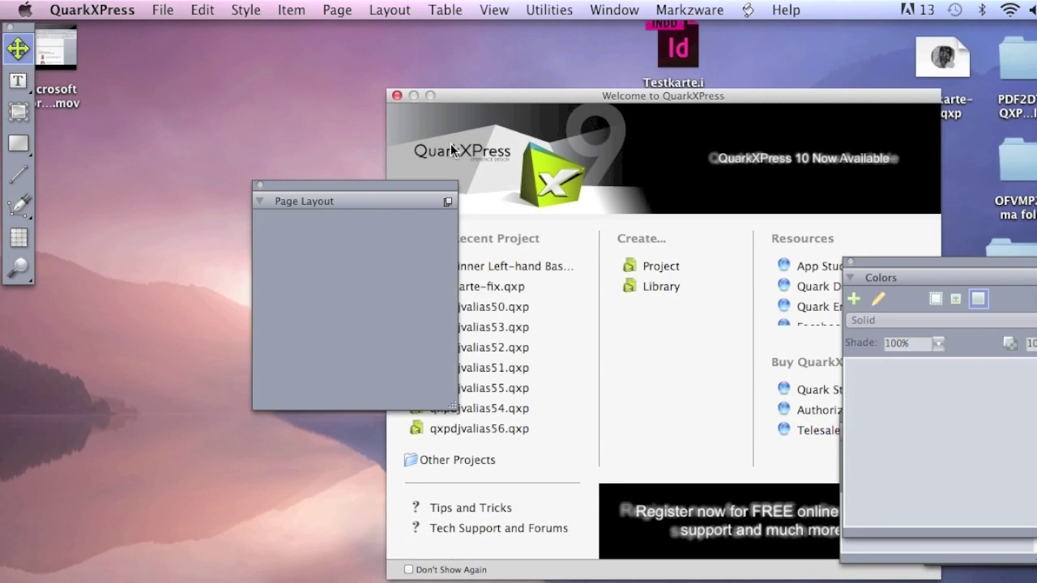
Close the Quark welcome window and open both converted DR Dinner .indd files in InDesign.
{"action": "left_click", "coordinate": [397, 95]}
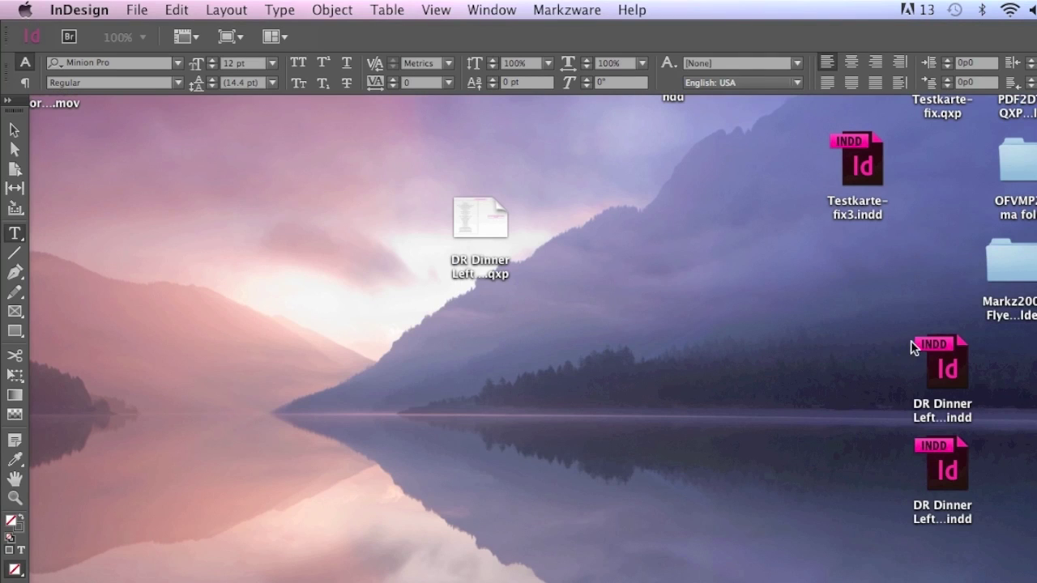
{"action": "left_click_drag", "start_coordinate": [869, 344], "coordinate": [960, 494]}
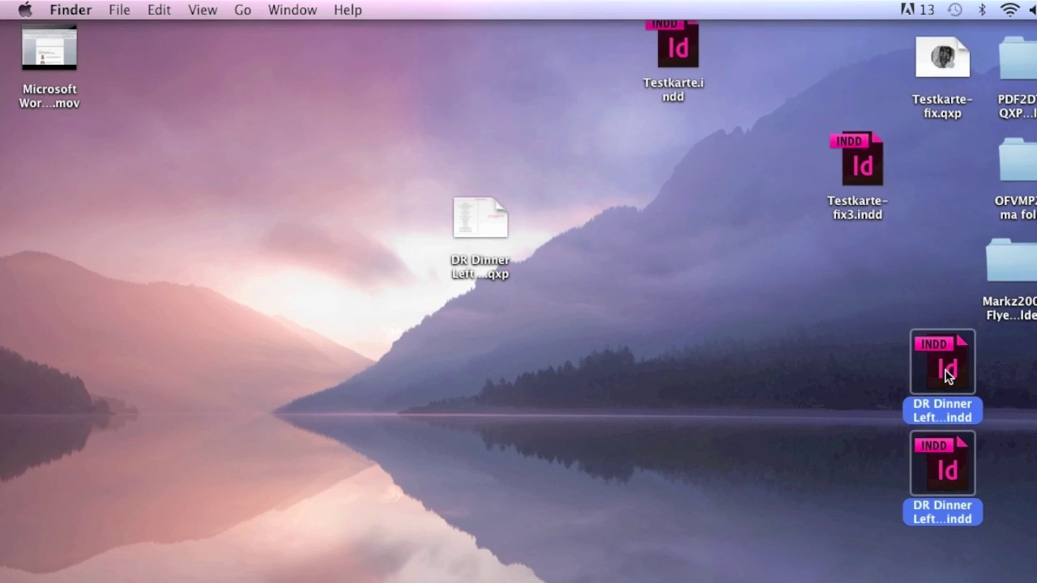
{"action": "double_click", "coordinate": [947, 374]}
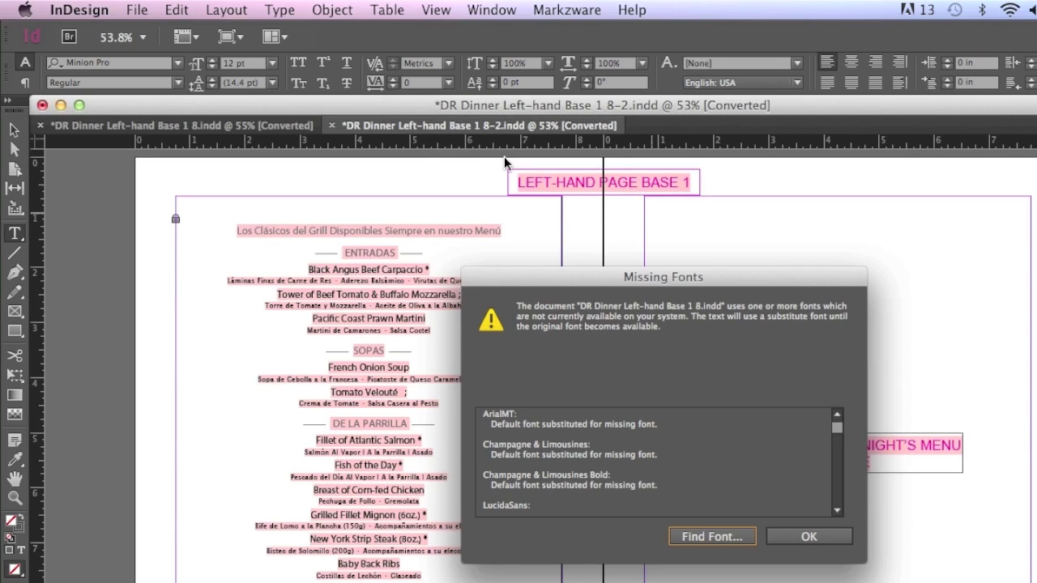
Acknowledge both Missing Fonts warnings and show the Pages, Layers and Links panel.
{"action": "left_click", "coordinate": [807, 537]}
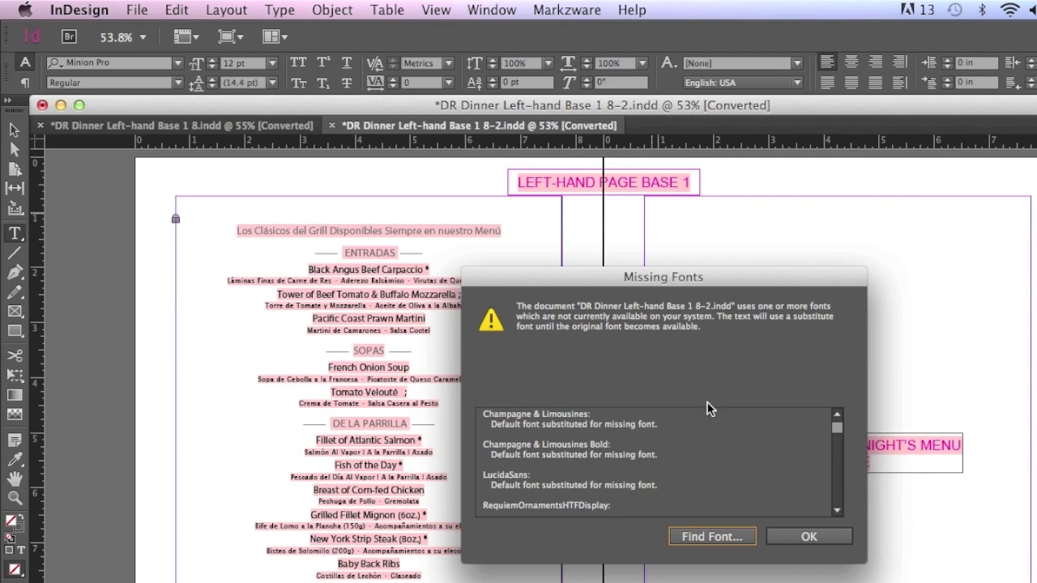
{"action": "left_click", "coordinate": [807, 537]}
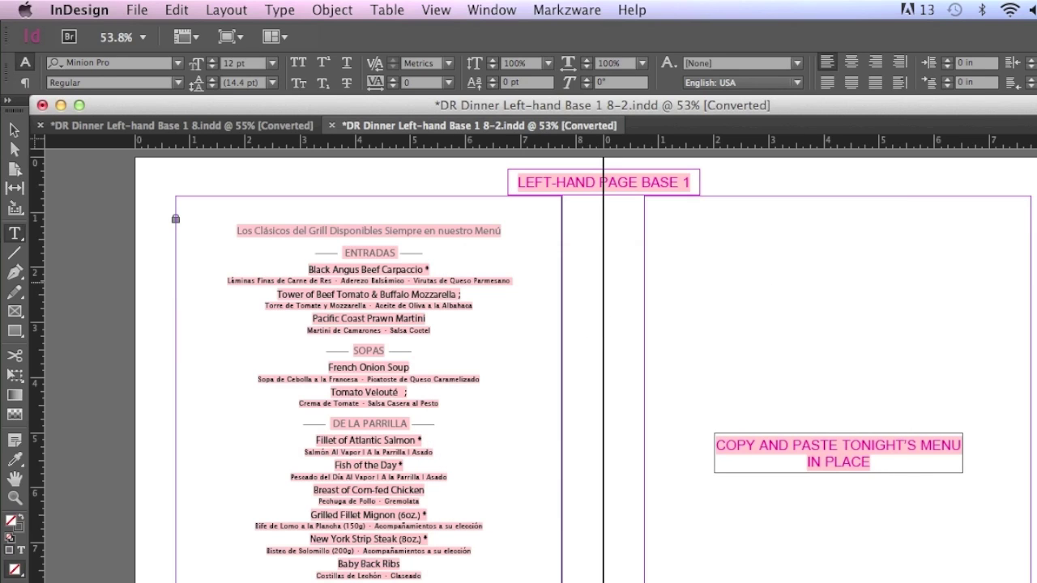
{"action": "key", "text": "super+shift+d"}
Reposition the panel and switch between the 8.indd and 8-2.indd document tabs.
{"action": "left_click_drag", "start_coordinate": [577, 144], "coordinate": [319, 213]}
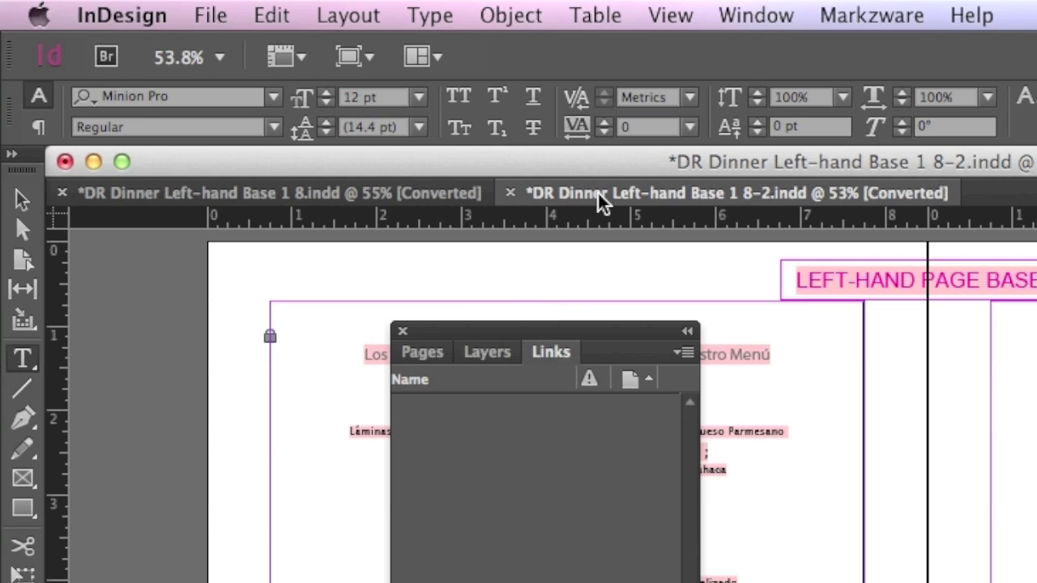
{"action": "left_click", "coordinate": [384, 194]}
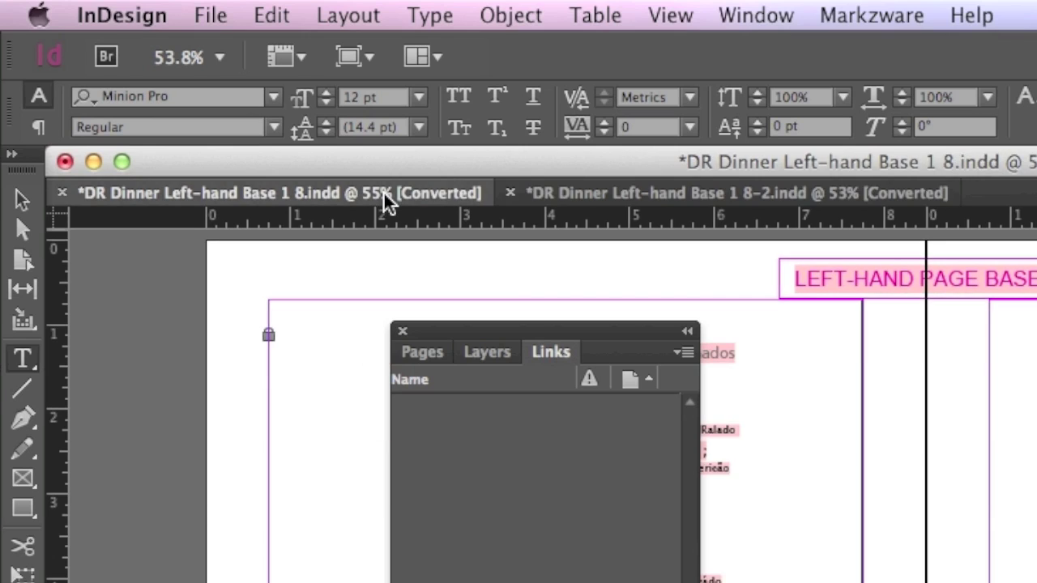
{"action": "left_click", "coordinate": [590, 195]}
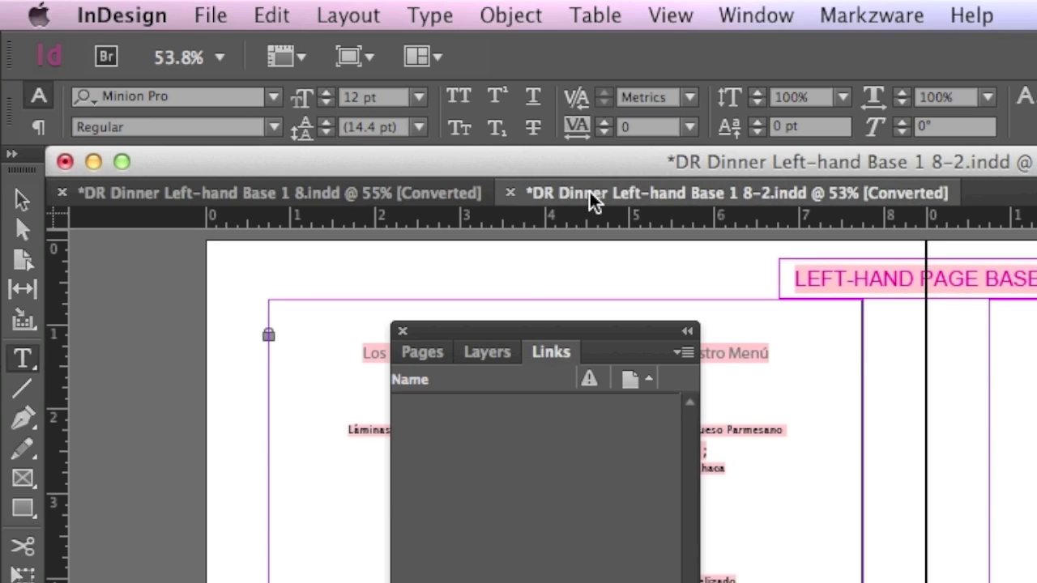
Cancel Save As for the 8-2 document, then close the converted documents without saving.
{"action": "left_click", "coordinate": [204, 12]}
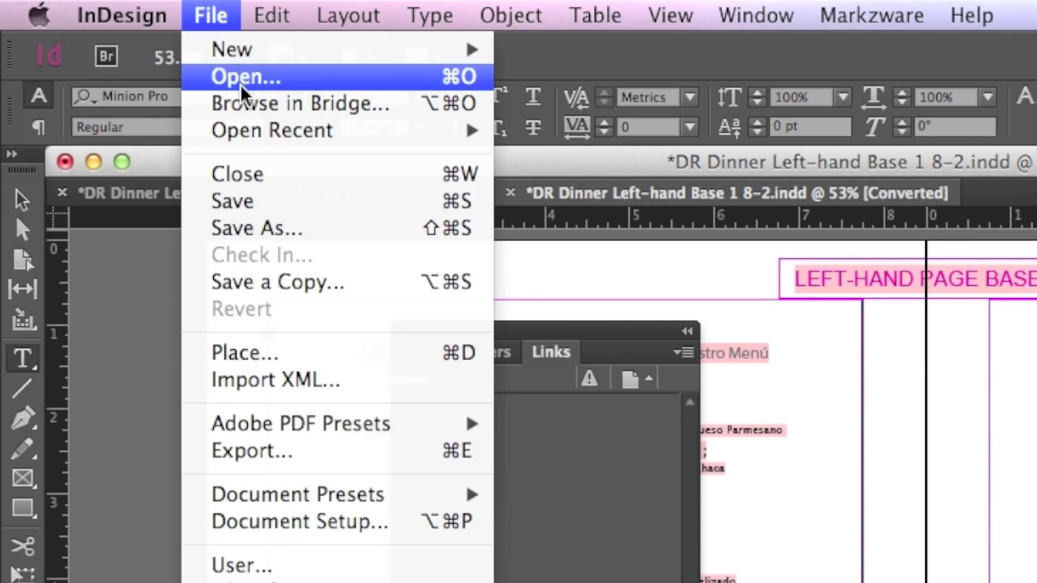
{"action": "left_click", "coordinate": [262, 229]}
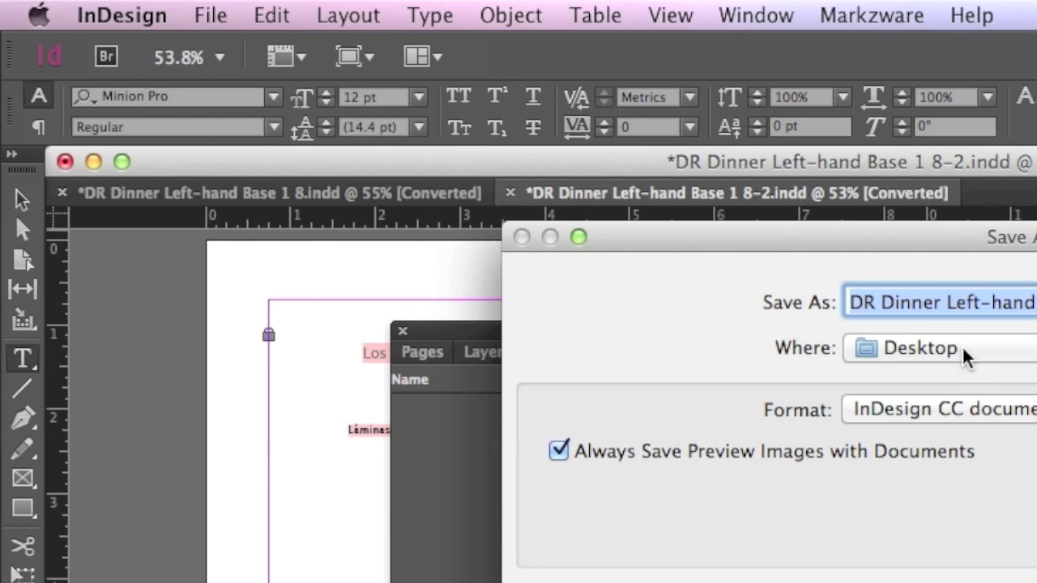
{"action": "left_click", "coordinate": [997, 417]}
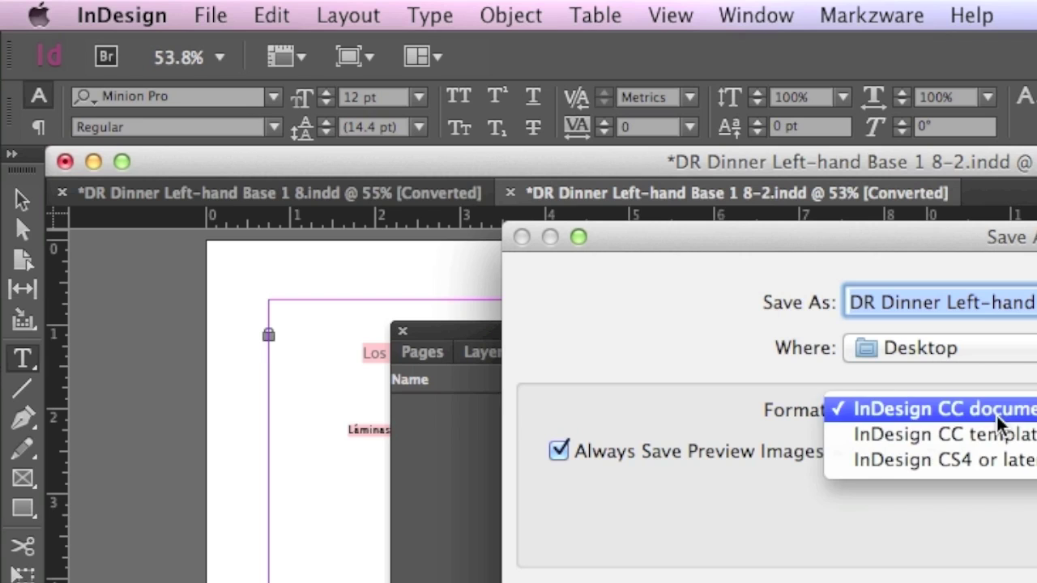
{"action": "key", "text": "Escape"}
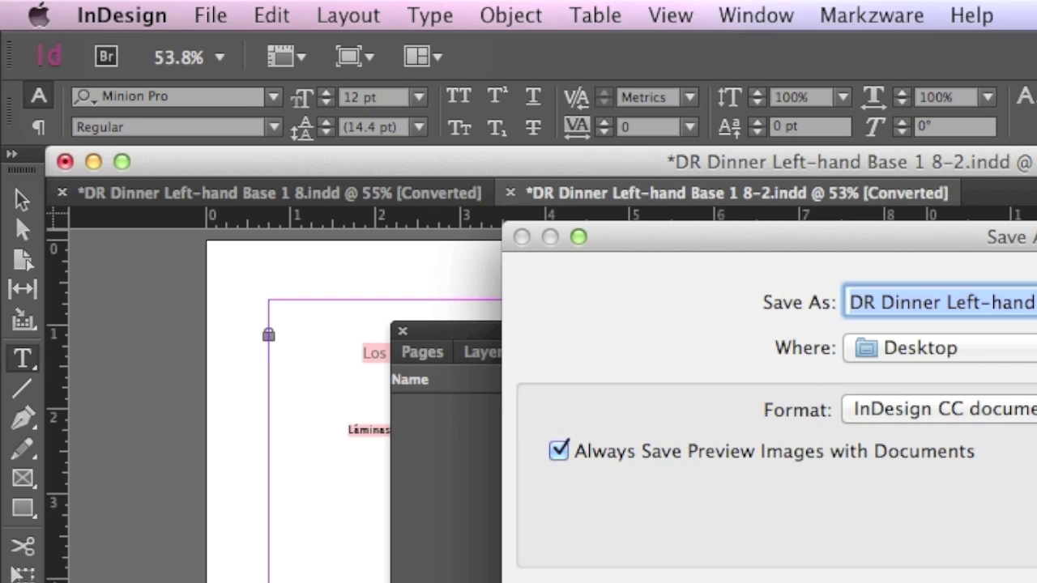
{"action": "key", "text": "Escape"}
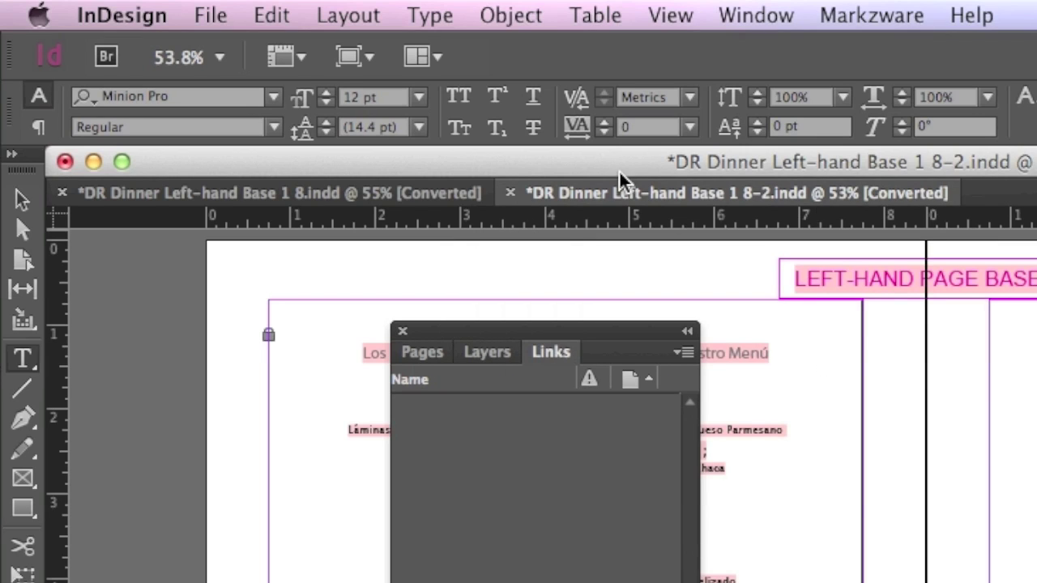
{"action": "left_click", "coordinate": [194, 10]}
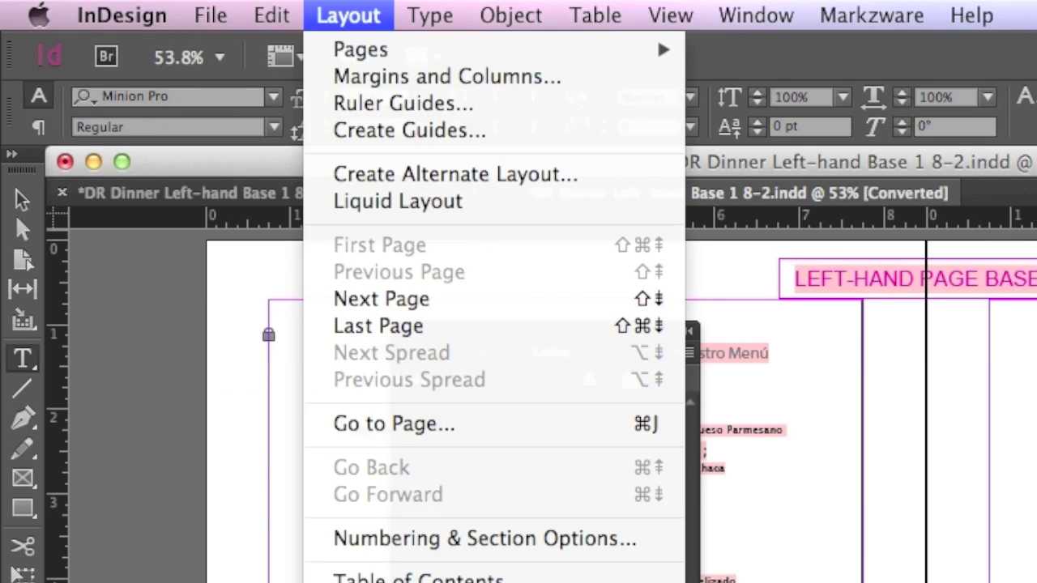
{"action": "left_click", "coordinate": [770, 266]}
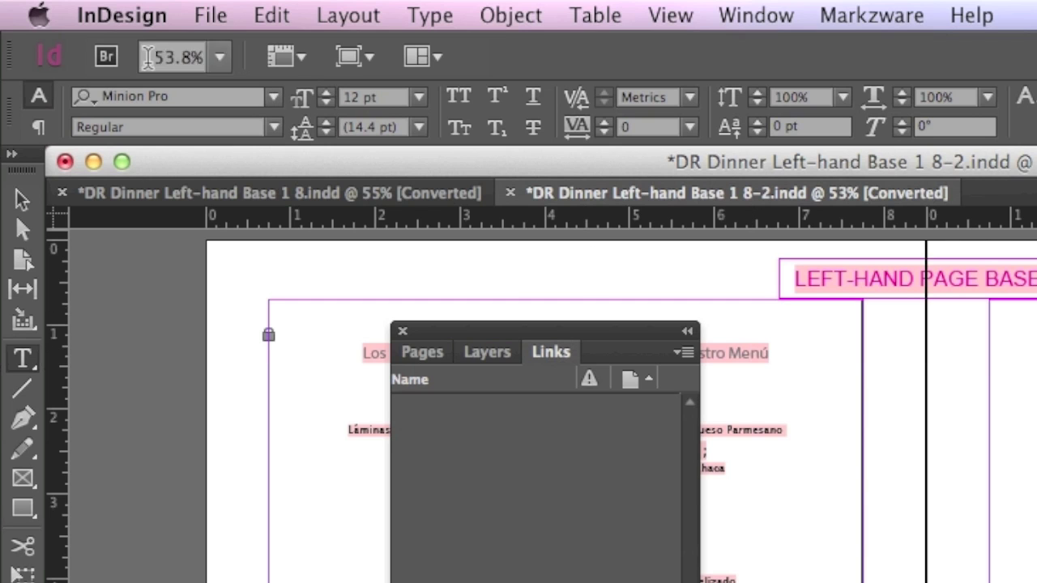
{"action": "left_click", "coordinate": [65, 162]}
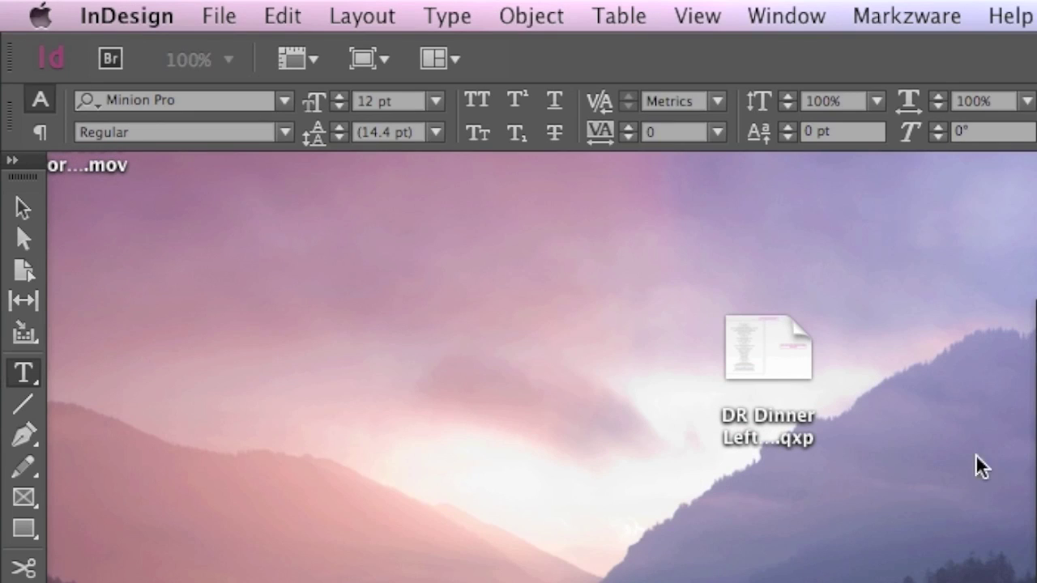
Create a new book named Book 1 saved on the Desktop and center its panel.
{"action": "left_click", "coordinate": [213, 16]}
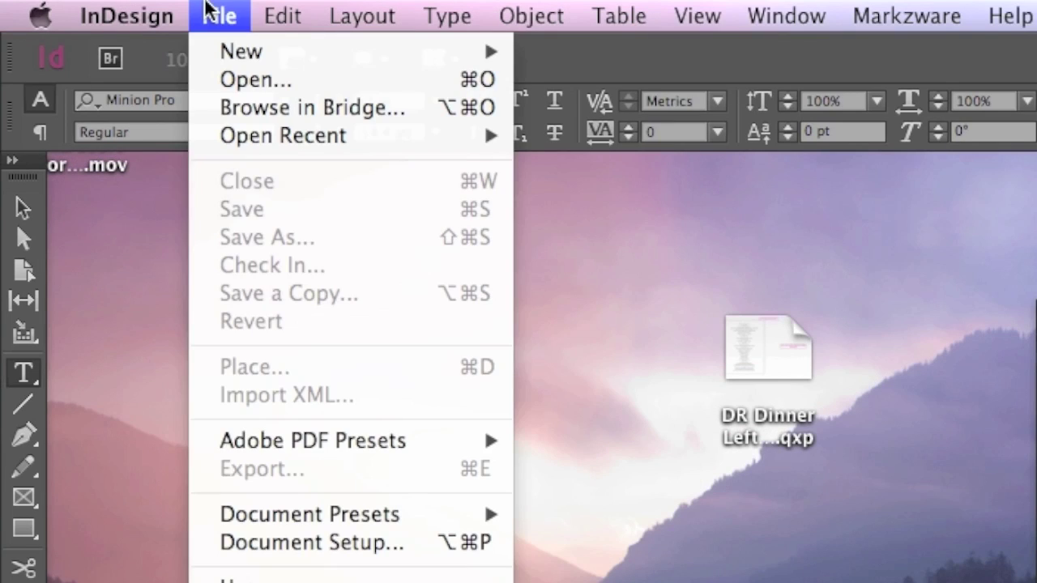
{"action": "mouse_move", "coordinate": [277, 58]}
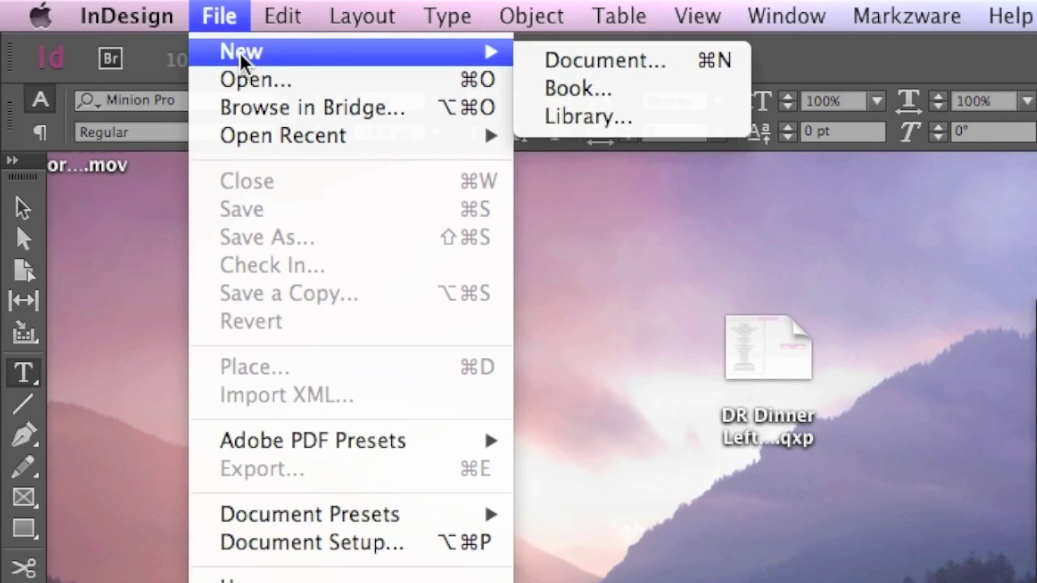
{"action": "left_click", "coordinate": [562, 99]}
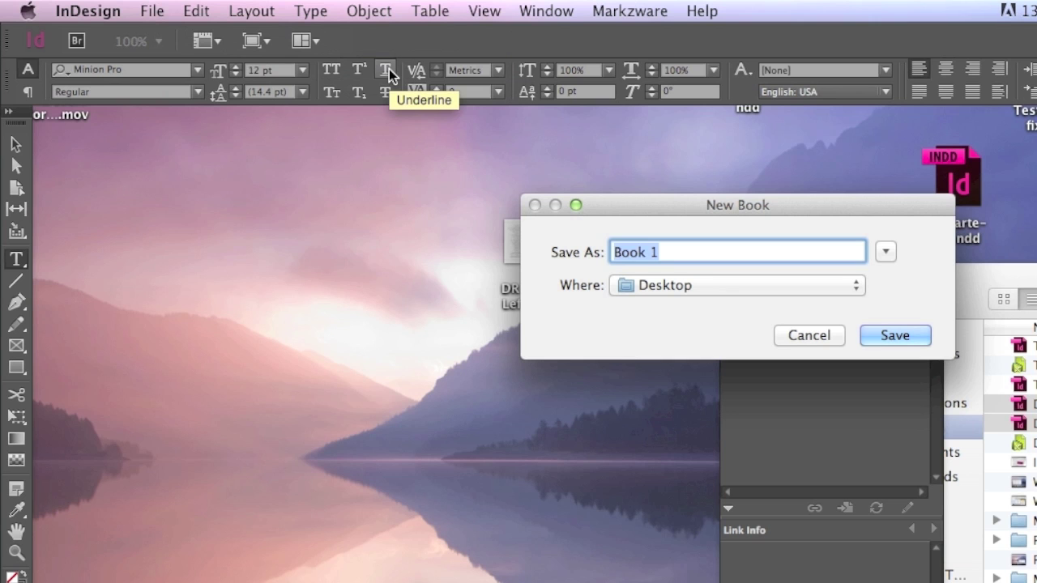
{"action": "left_click", "coordinate": [905, 336]}
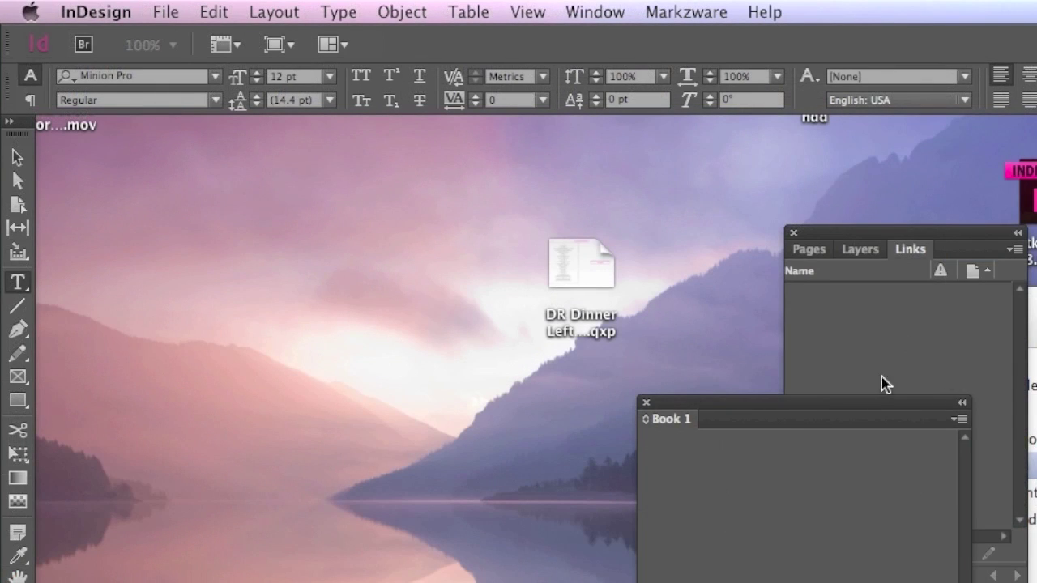
{"action": "left_click_drag", "start_coordinate": [859, 405], "coordinate": [514, 203]}
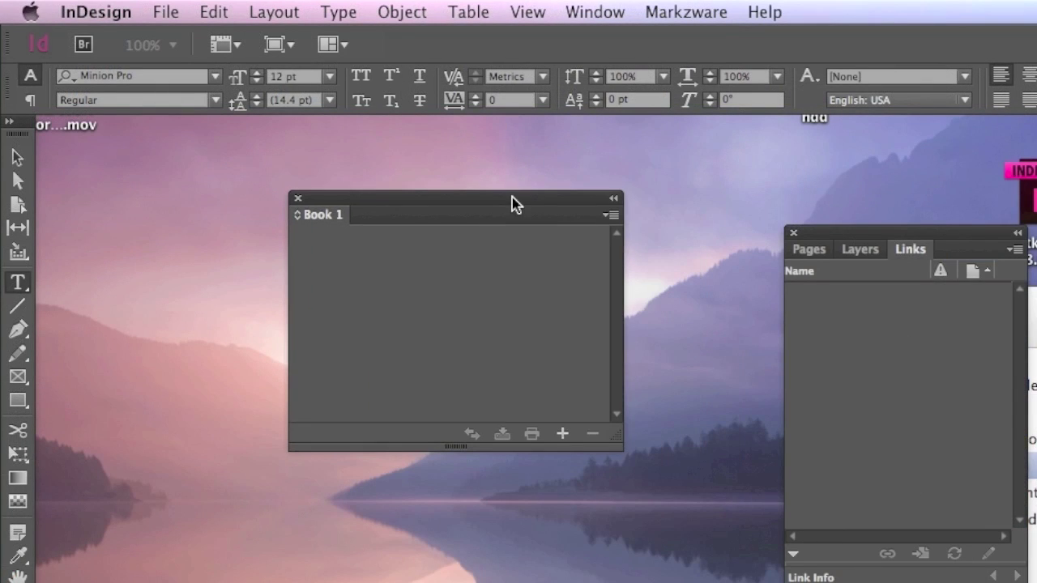
Widen the Book 1 panel and add DR Dinner Left-hand Base 1 8.indd and 8-2.indd.
{"action": "left_click_drag", "start_coordinate": [615, 448], "coordinate": [930, 443]}
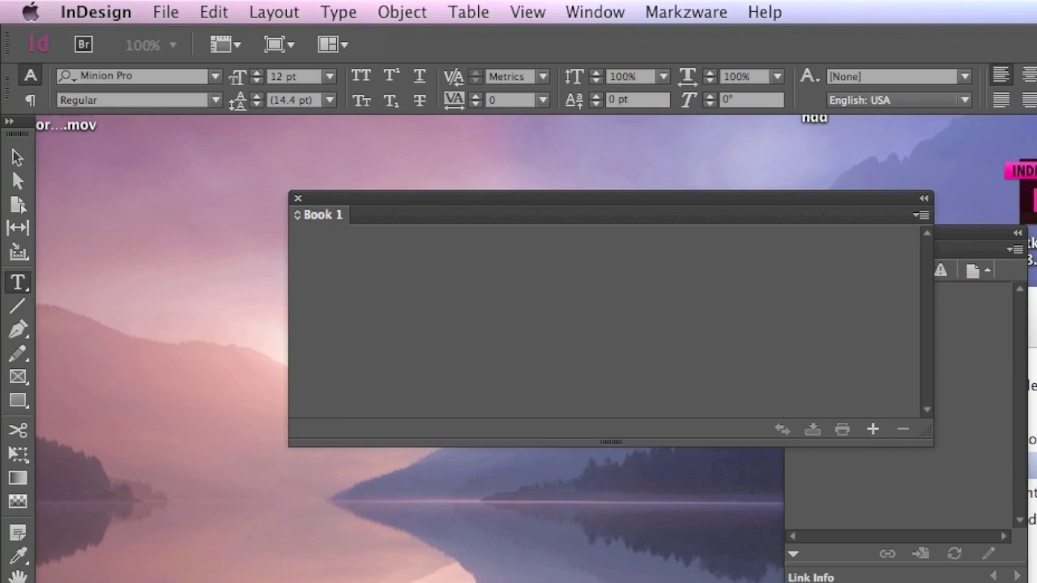
{"action": "left_click", "coordinate": [870, 431]}
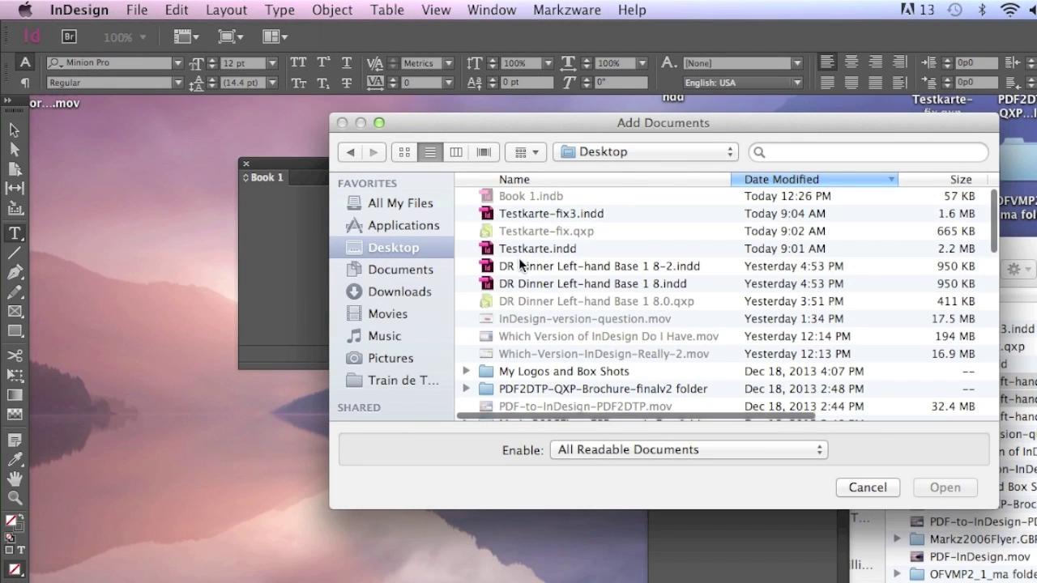
{"action": "left_click", "coordinate": [520, 264]}
{"action": "left_click", "coordinate": [529, 288], "text": "shift"}
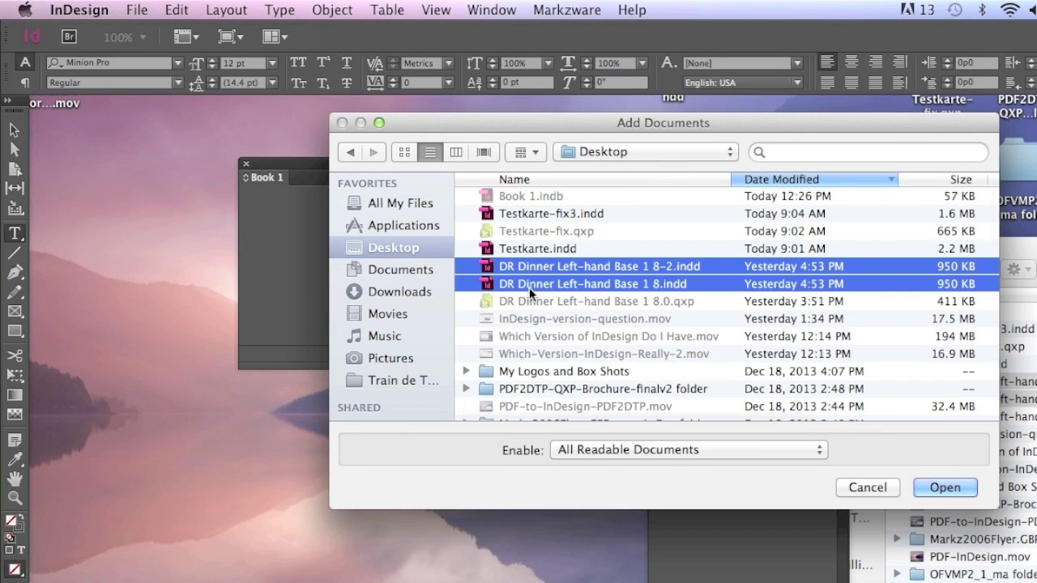
{"action": "left_click", "coordinate": [938, 485]}
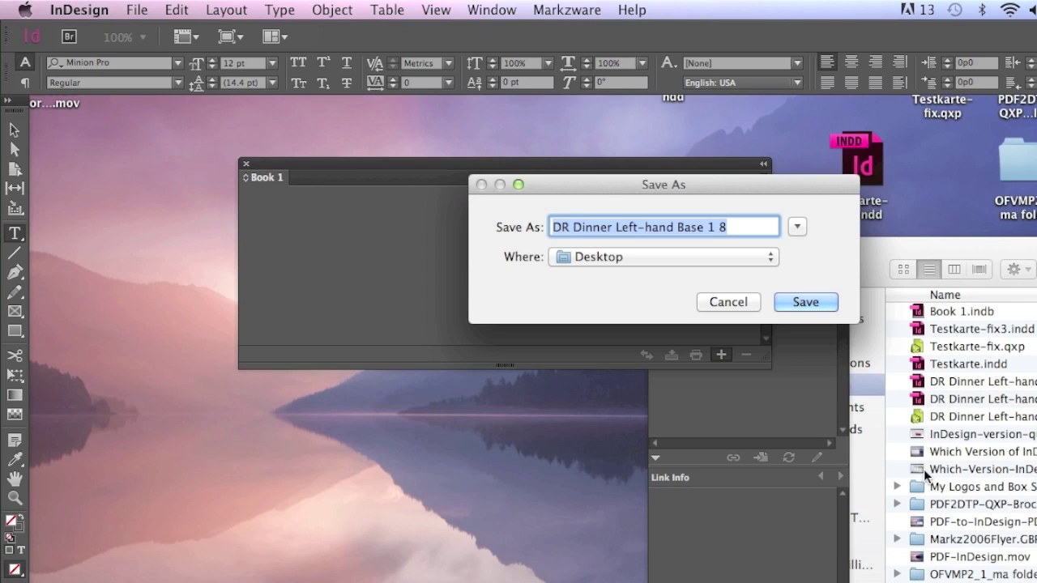
Save the two menus with '-p' appended, as DR Dinner Left-hand Base 1 8-p and 8-2-p.
{"action": "left_click", "coordinate": [732, 228]}
{"action": "type", "text": "-p"}
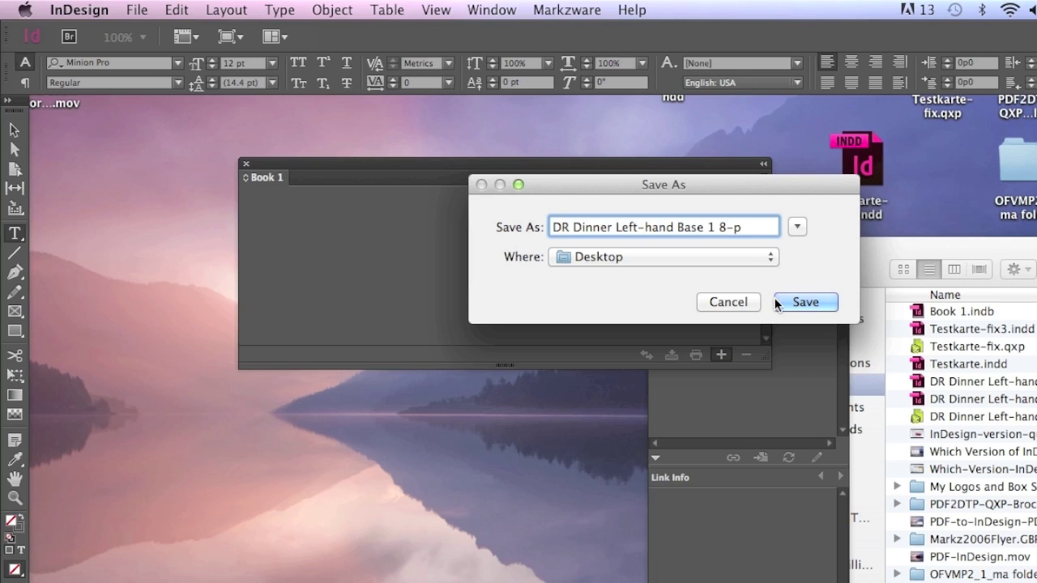
{"action": "left_click", "coordinate": [804, 303]}
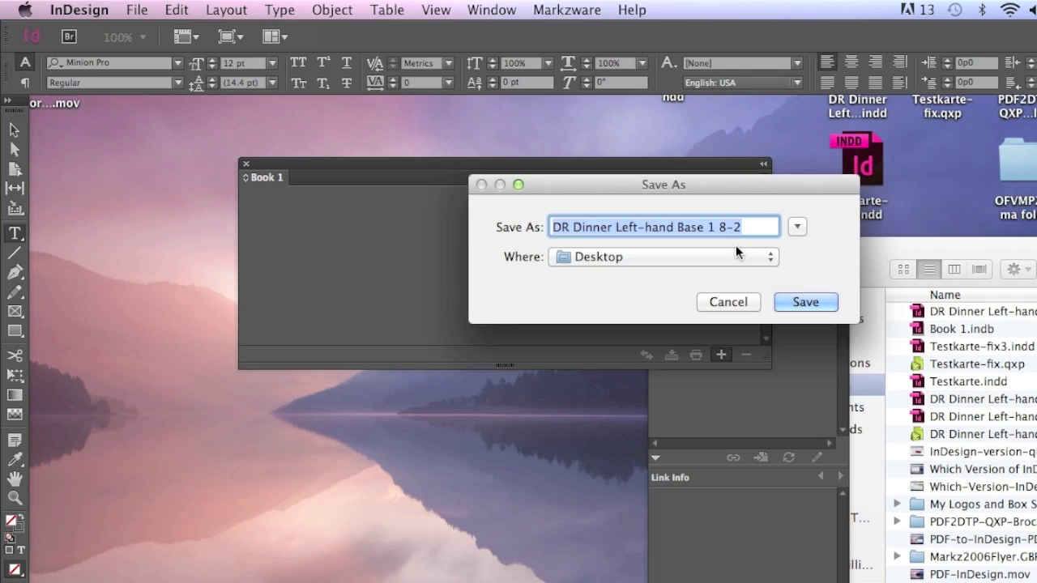
{"action": "left_click", "coordinate": [752, 227]}
{"action": "type", "text": "-p"}
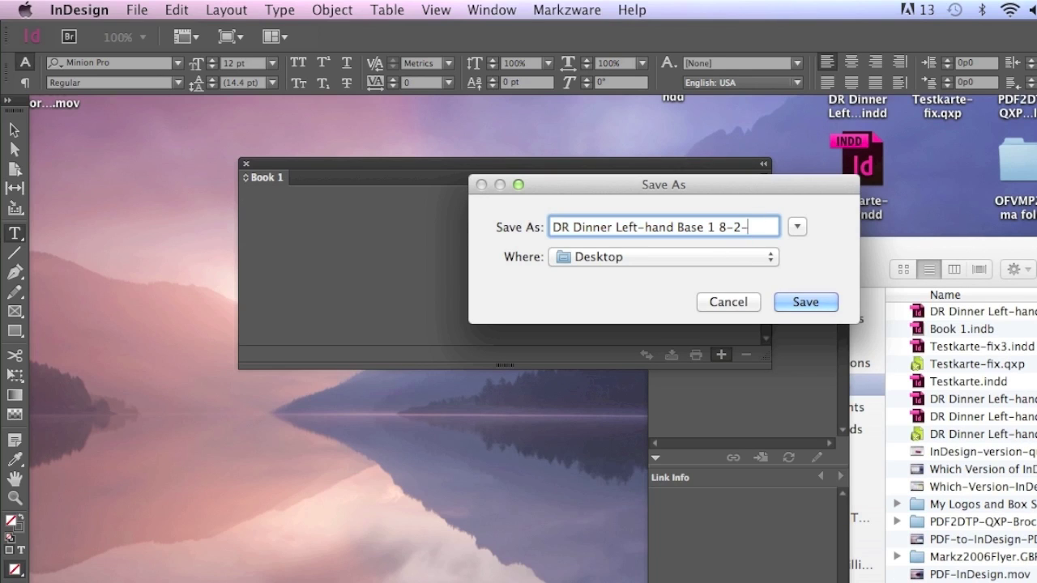
{"action": "left_click", "coordinate": [792, 298]}
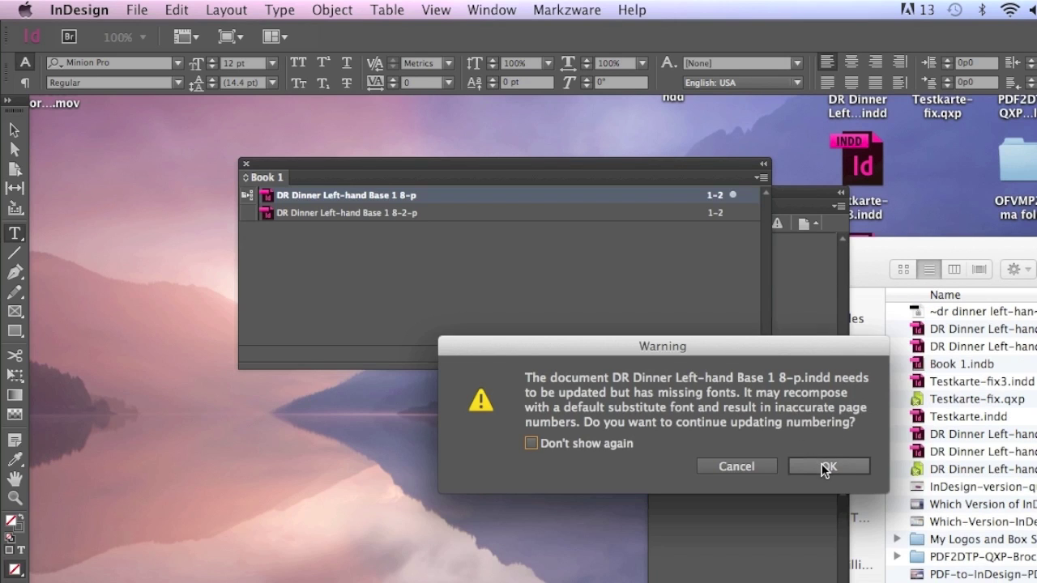
Continue past both missing-font warnings during numbering and save Book 1.
{"action": "left_click", "coordinate": [822, 467]}
{"action": "left_click", "coordinate": [953, 531]}
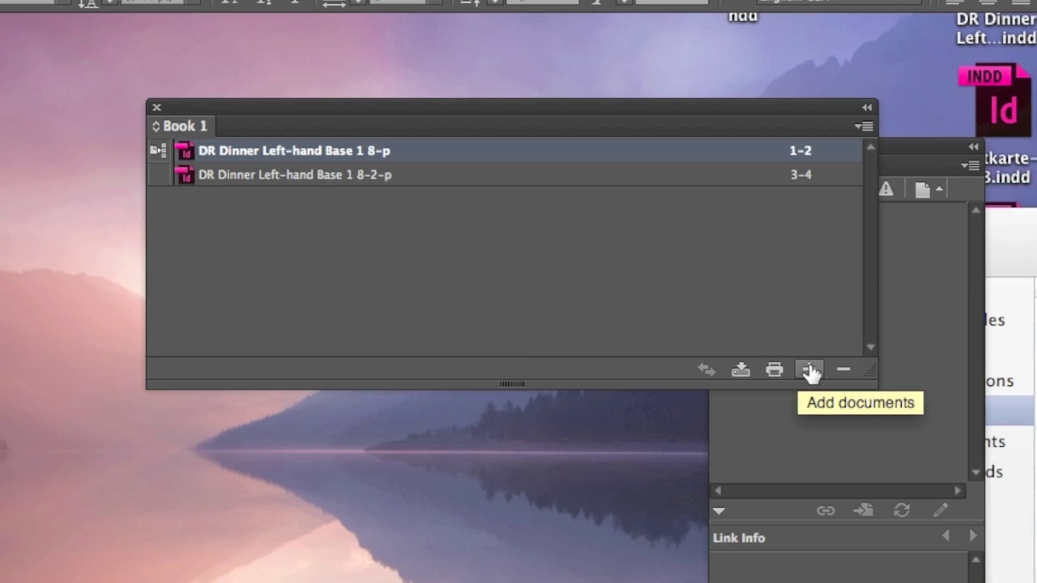
{"action": "left_click", "coordinate": [741, 370]}
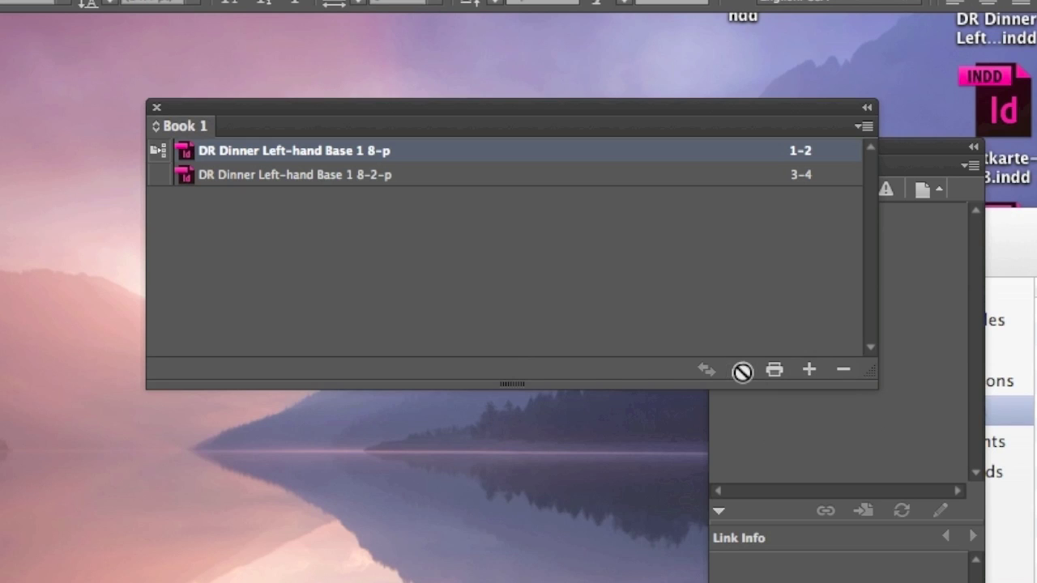
Close the Book 1 panel and reopen Book 1.indb from the Desktop.
{"action": "left_click", "coordinate": [154, 109]}
{"action": "left_click", "coordinate": [561, 122]}
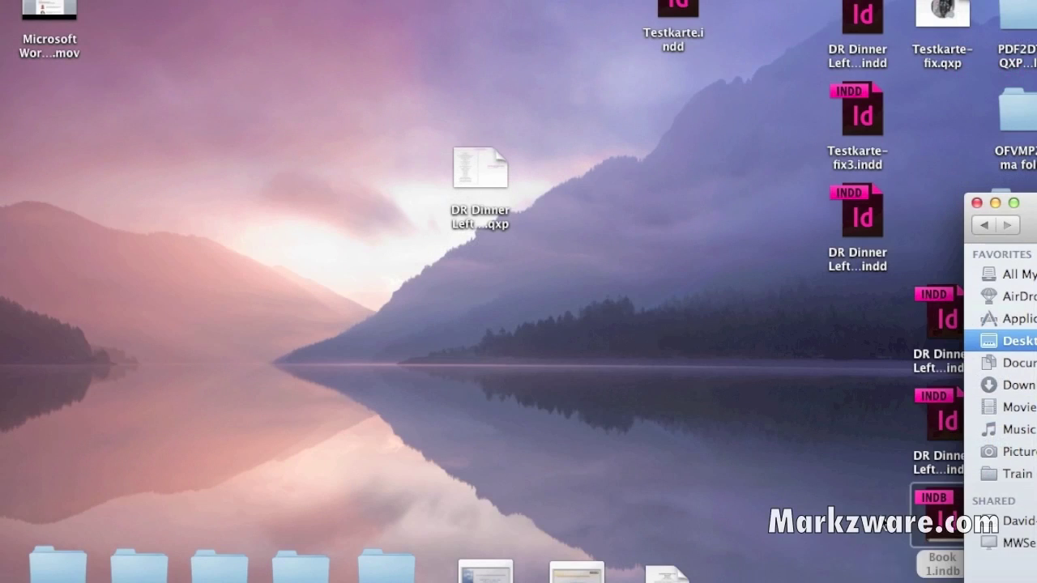
{"action": "left_click_drag", "start_coordinate": [940, 515], "coordinate": [579, 304]}
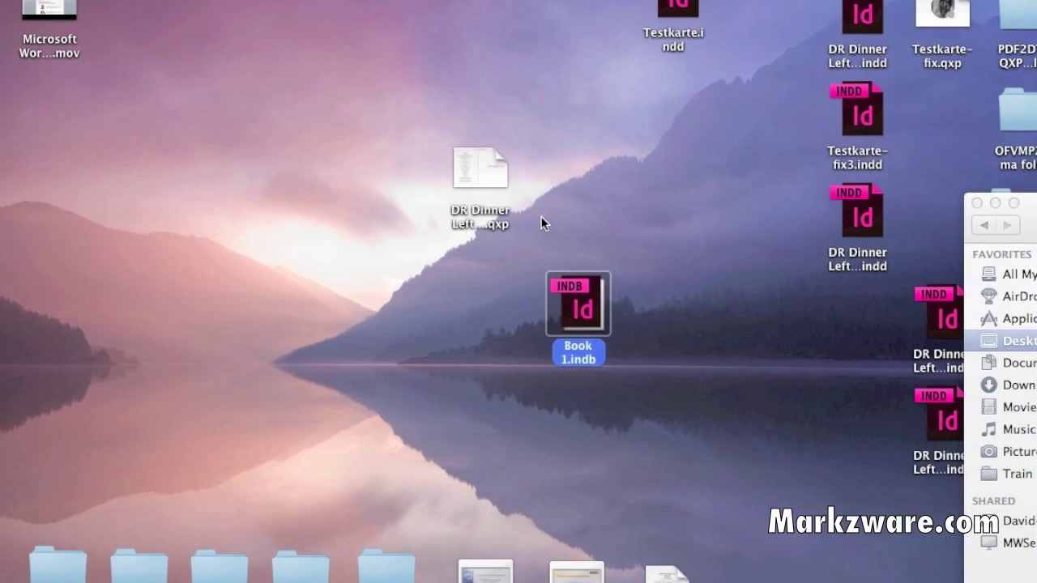
{"action": "left_click", "coordinate": [628, 280]}
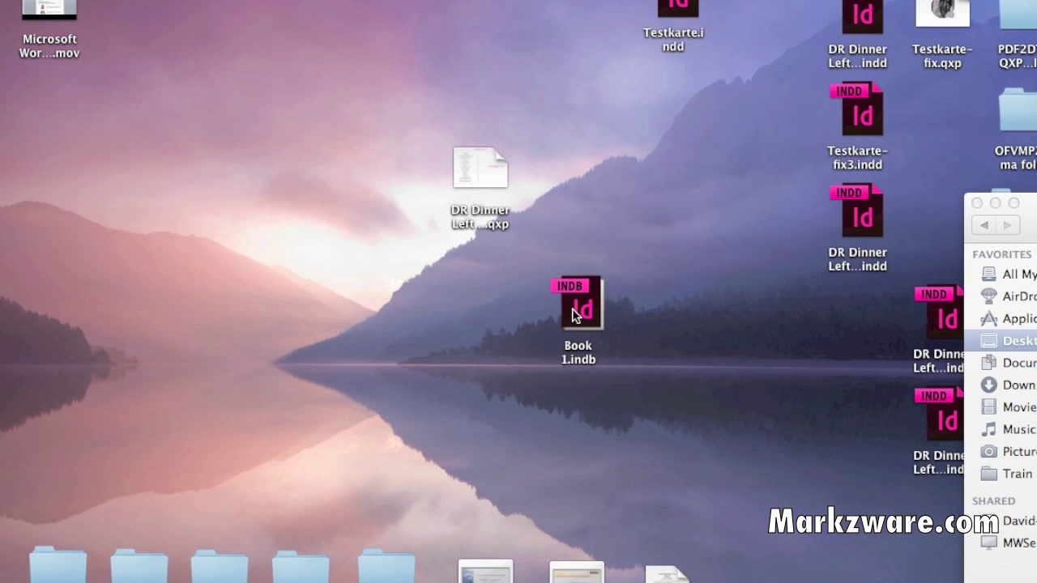
{"action": "double_click", "coordinate": [577, 308]}
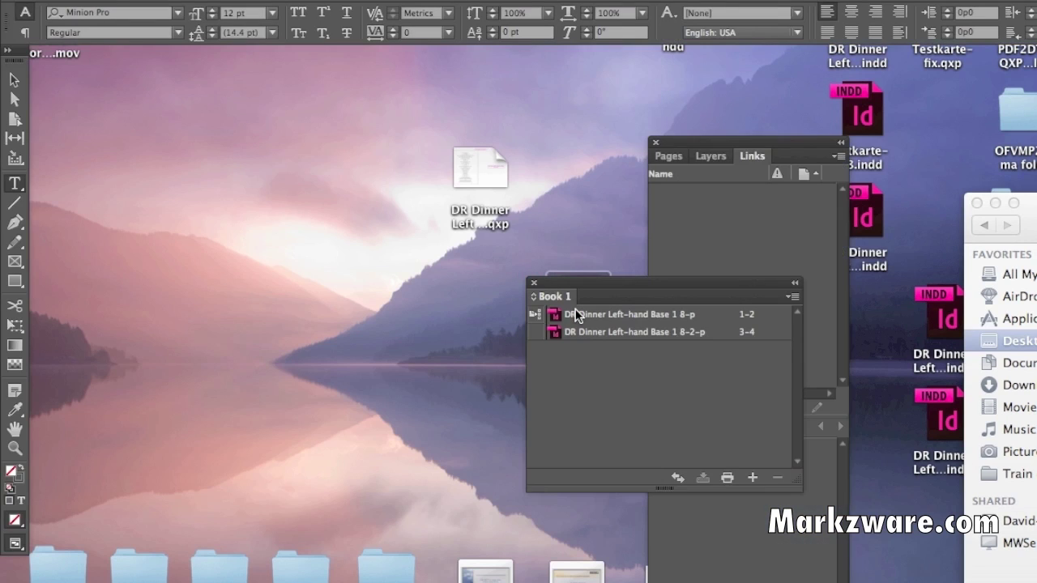
Reposition and widen the reopened Book 1 panel and select both listed documents.
{"action": "left_click_drag", "start_coordinate": [603, 287], "coordinate": [406, 178]}
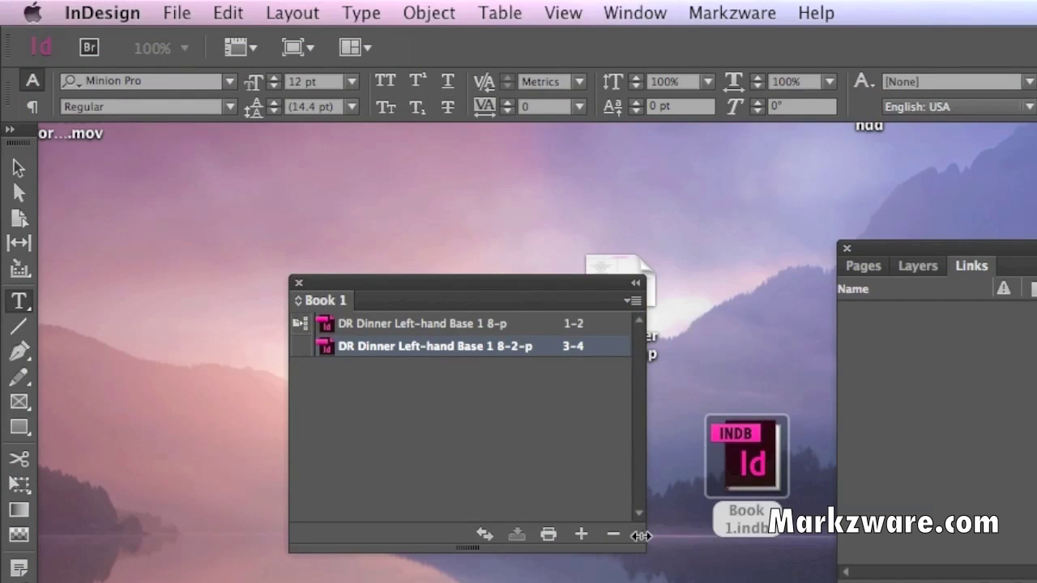
{"action": "left_click_drag", "start_coordinate": [641, 535], "coordinate": [795, 530]}
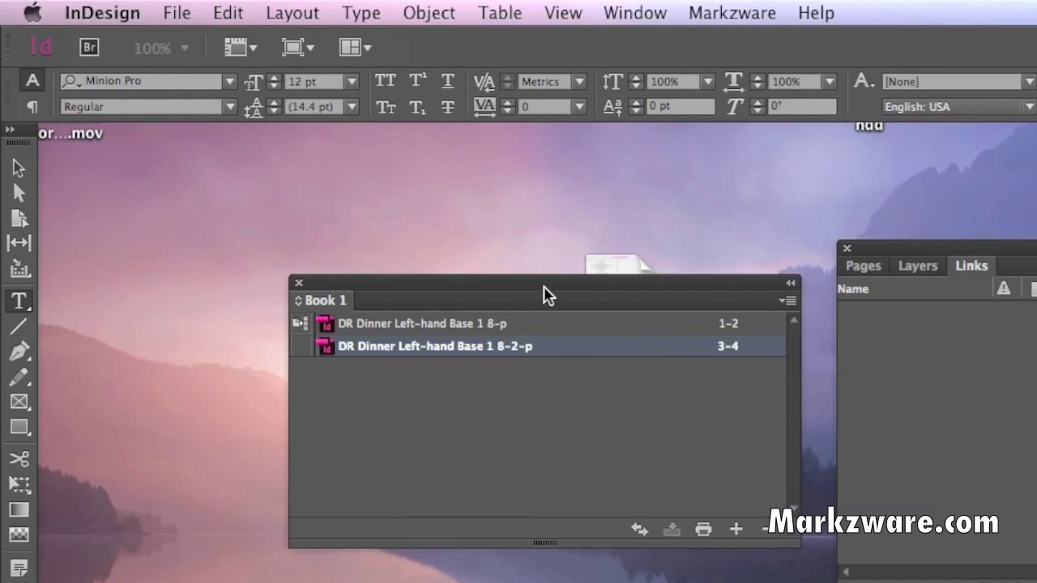
{"action": "left_click", "coordinate": [456, 331], "text": "shift"}
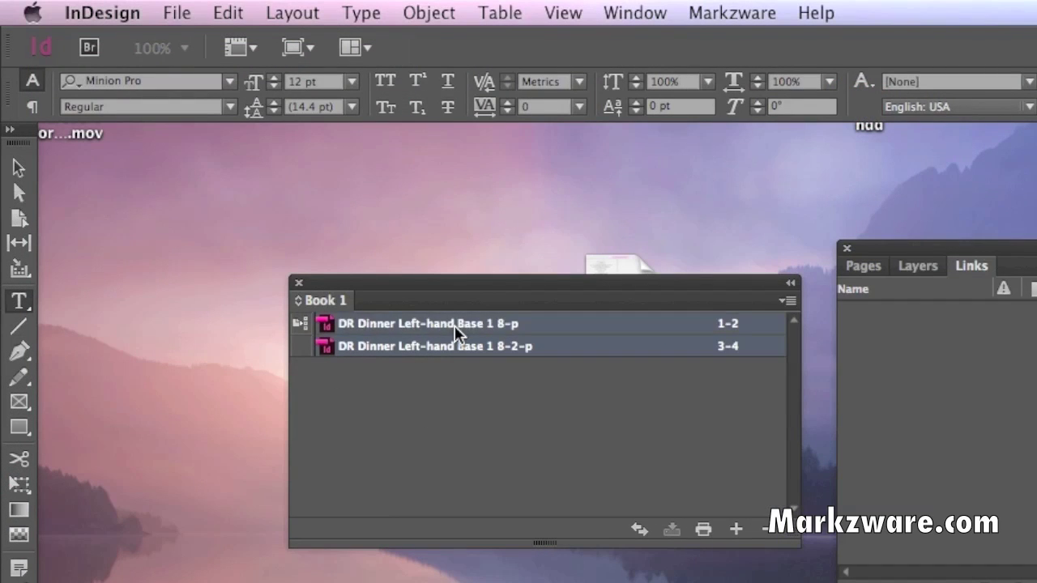
Open both book documents as tabbed layouts, dismissing the two Missing Fonts notices, then open the Book panel menu.
{"action": "double_click", "coordinate": [456, 330]}
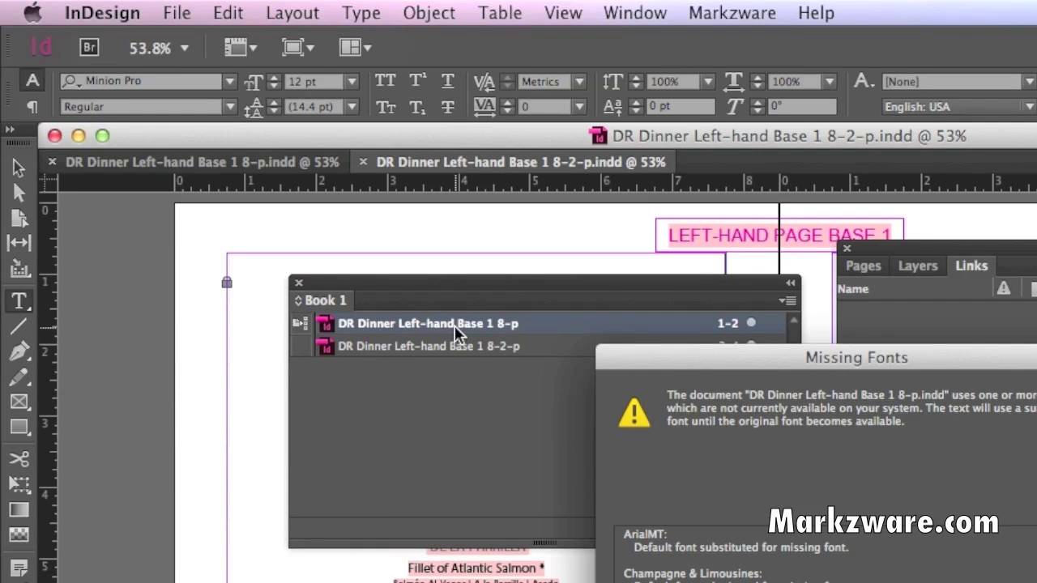
{"action": "key", "text": "Return"}
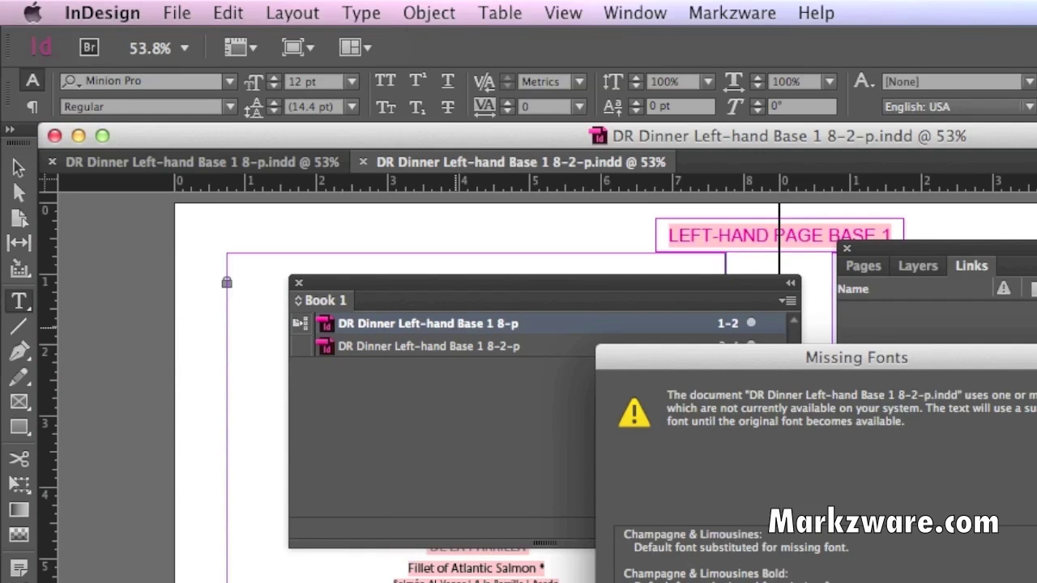
{"action": "key", "text": "Return"}
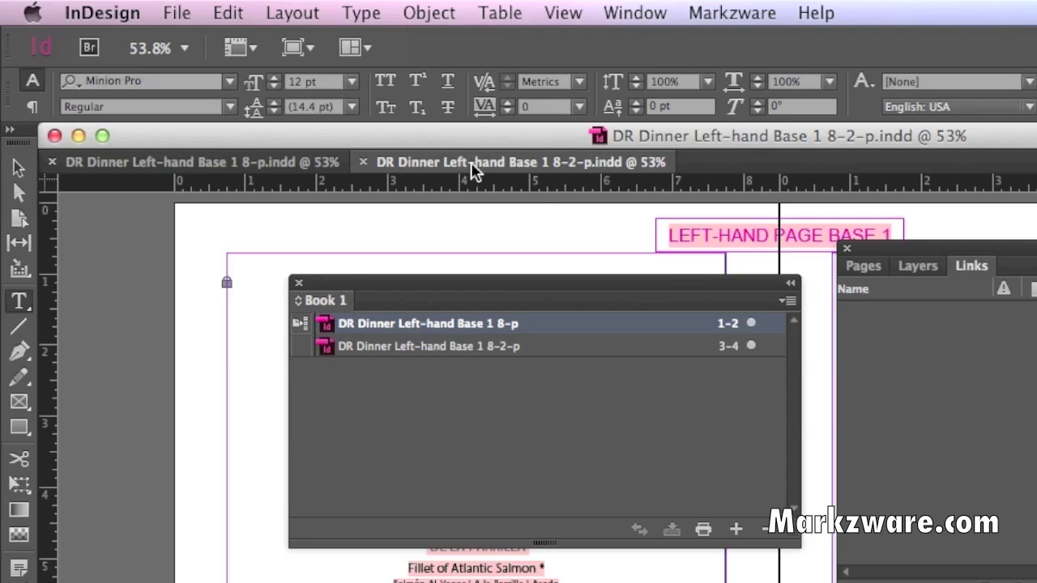
{"action": "left_click", "coordinate": [781, 302]}
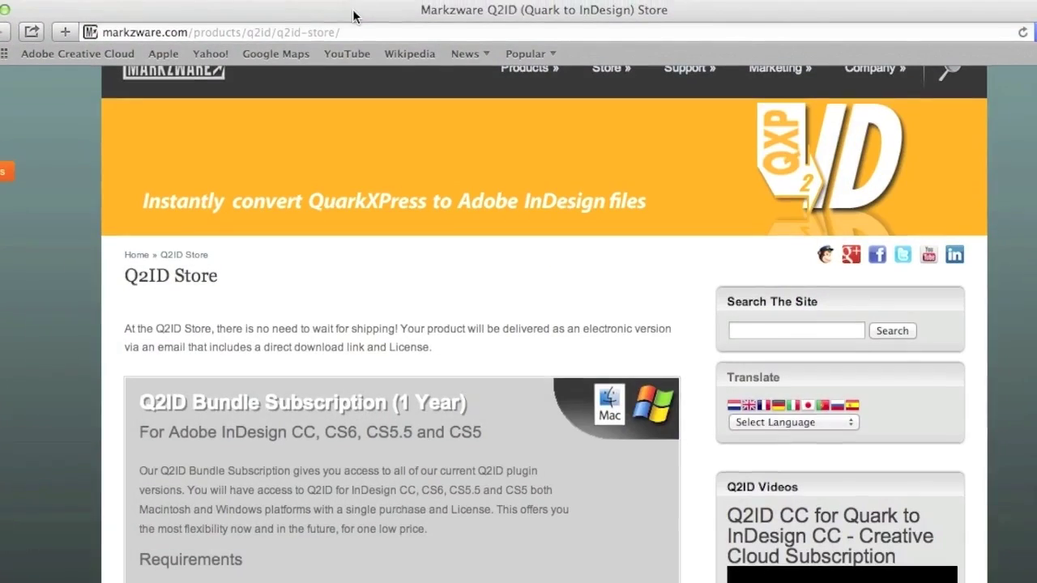
Go to the Q2ID (Quark to InDesign) product page from the Products menu.
{"action": "scroll", "coordinate": [389, 91], "scroll_direction": "down", "scroll_amount": 3}
{"action": "scroll", "coordinate": [389, 91], "scroll_direction": "up", "scroll_amount": 4}
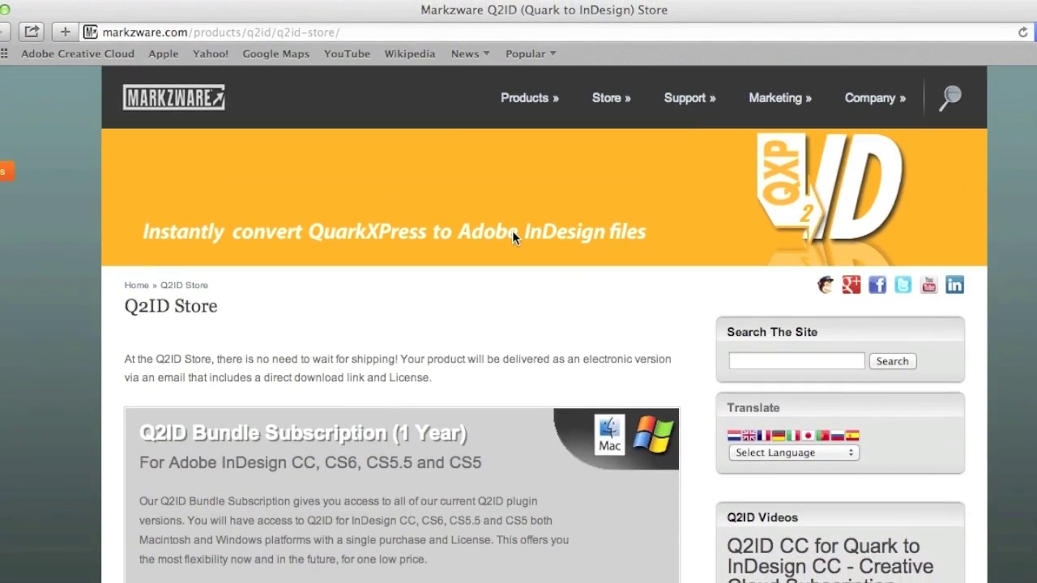
{"action": "mouse_move", "coordinate": [510, 111]}
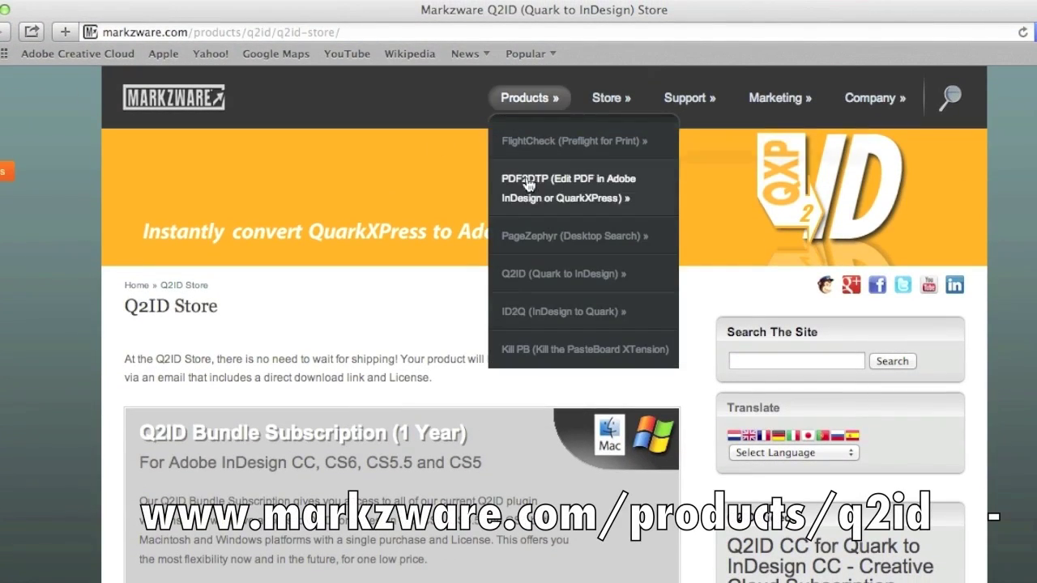
{"action": "left_click", "coordinate": [545, 279]}
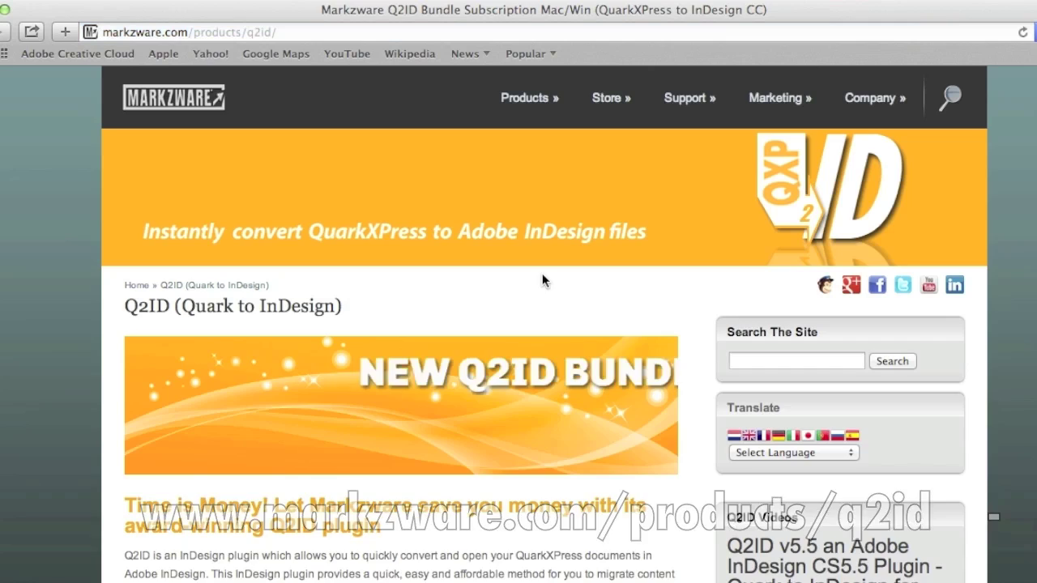
Switch to the PDF2DTP product page via Products and scroll through it.
{"action": "scroll", "coordinate": [542, 280], "scroll_direction": "down", "scroll_amount": 5}
{"action": "scroll", "coordinate": [542, 281], "scroll_direction": "down", "scroll_amount": 2}
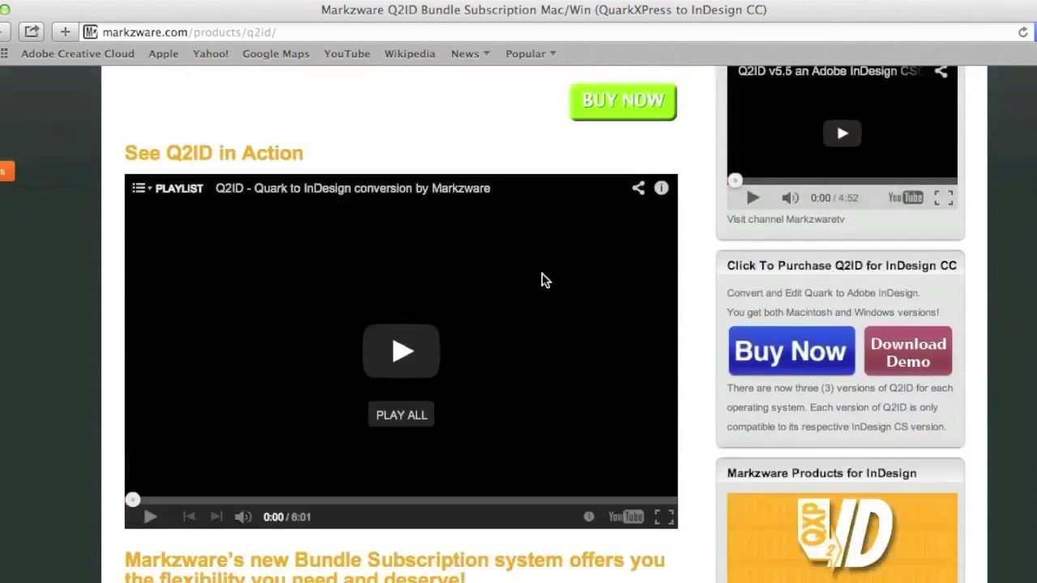
{"action": "scroll", "coordinate": [542, 278], "scroll_direction": "up", "scroll_amount": 7}
{"action": "mouse_move", "coordinate": [540, 104]}
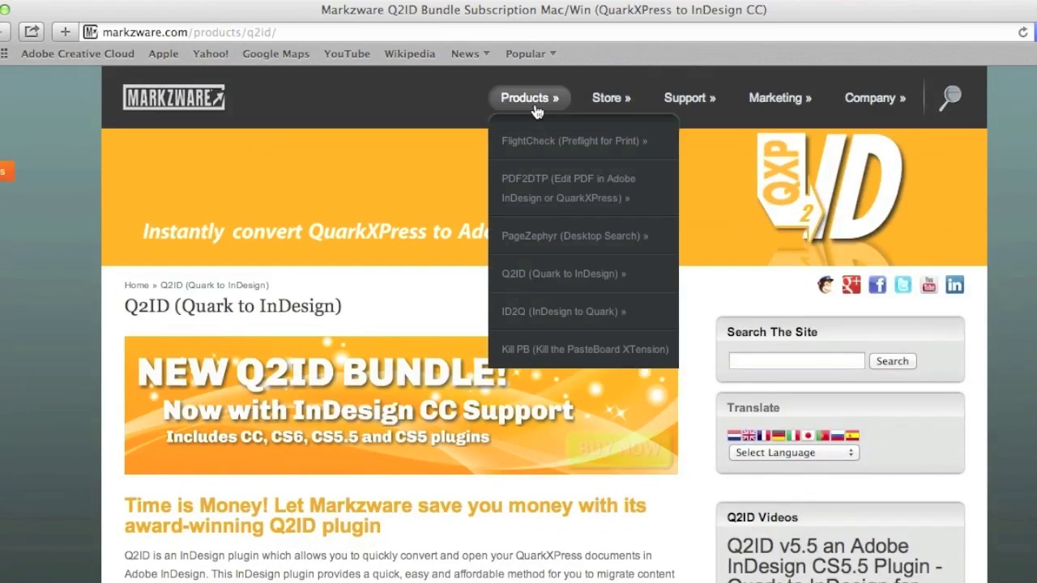
{"action": "mouse_move", "coordinate": [523, 208]}
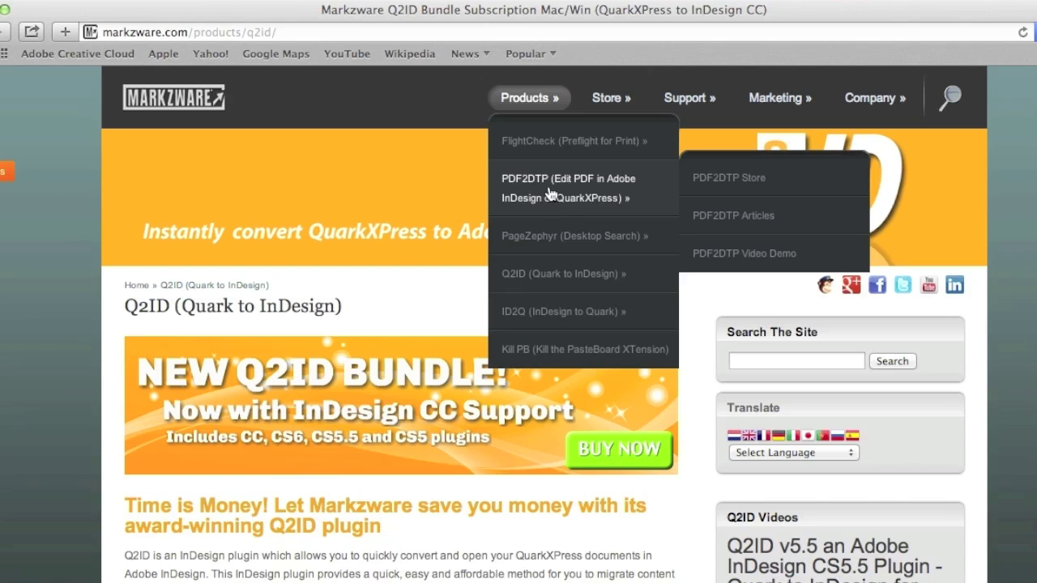
{"action": "left_click", "coordinate": [551, 195]}
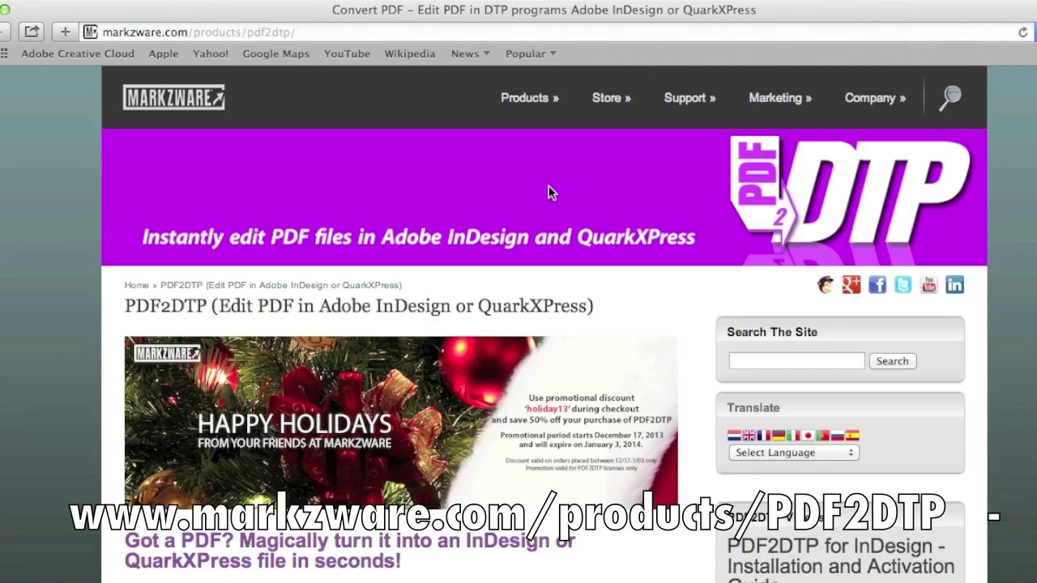
{"action": "scroll", "coordinate": [549, 193], "scroll_direction": "down", "scroll_amount": 10}
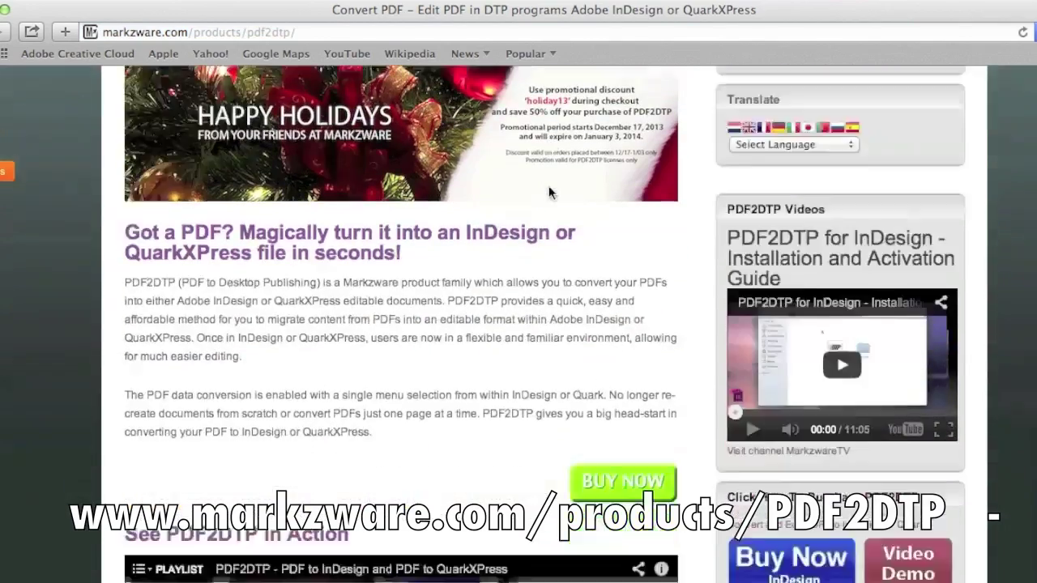
{"action": "scroll", "coordinate": [549, 192], "scroll_direction": "down", "scroll_amount": 2}
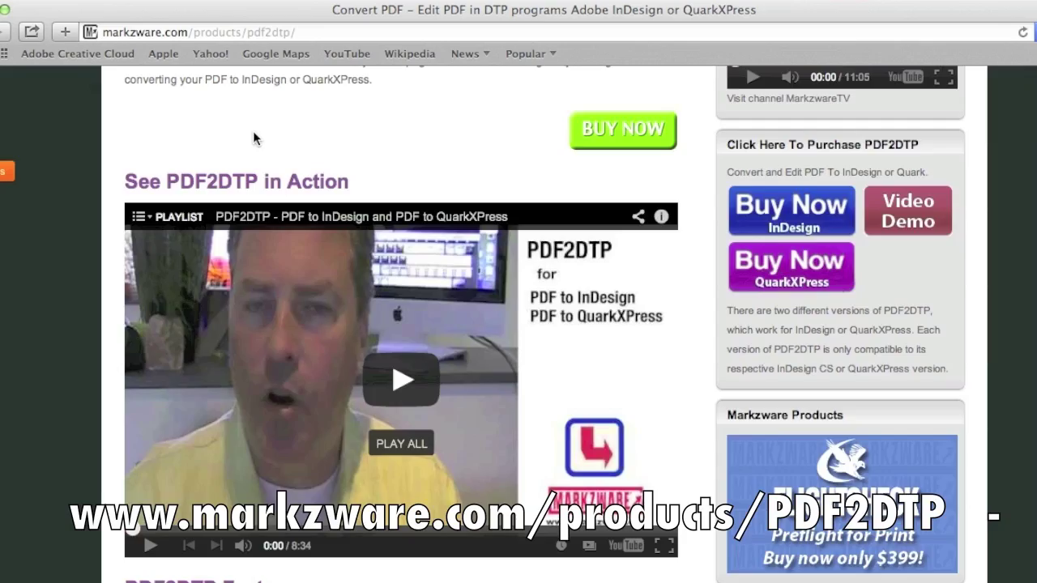
{"action": "scroll", "coordinate": [253, 131], "scroll_direction": "up", "scroll_amount": 12}
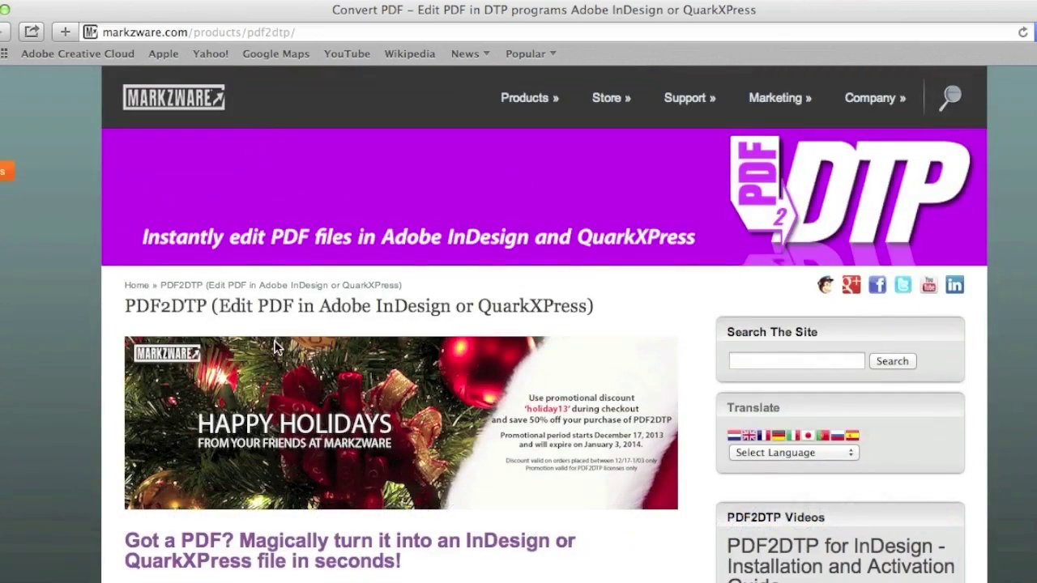